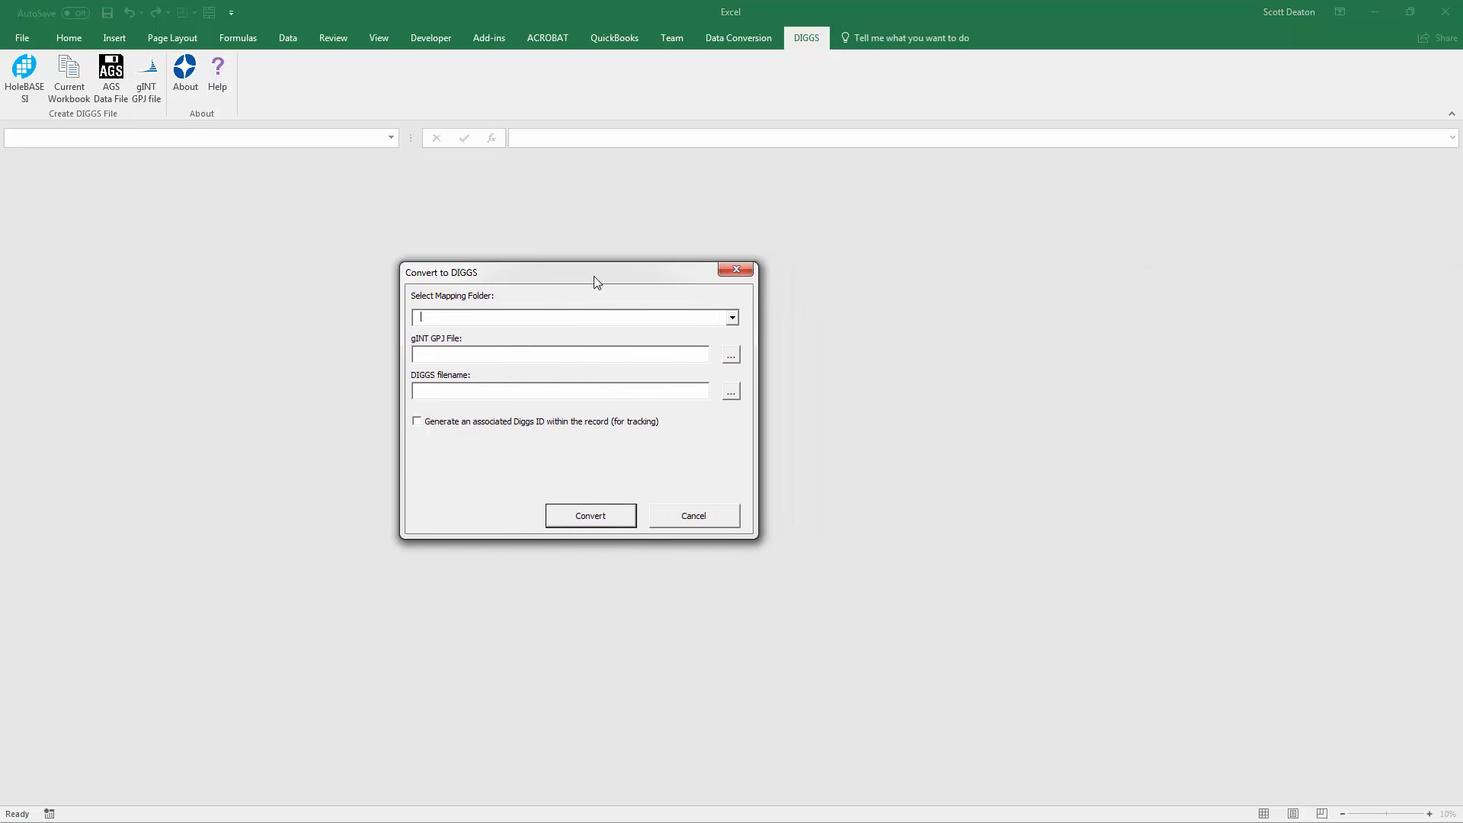
Choose the mapping folder "mappings - gINT_Ohio" and the gINT project file 600339.gpj for the DIGGS conversion
click(733, 318)
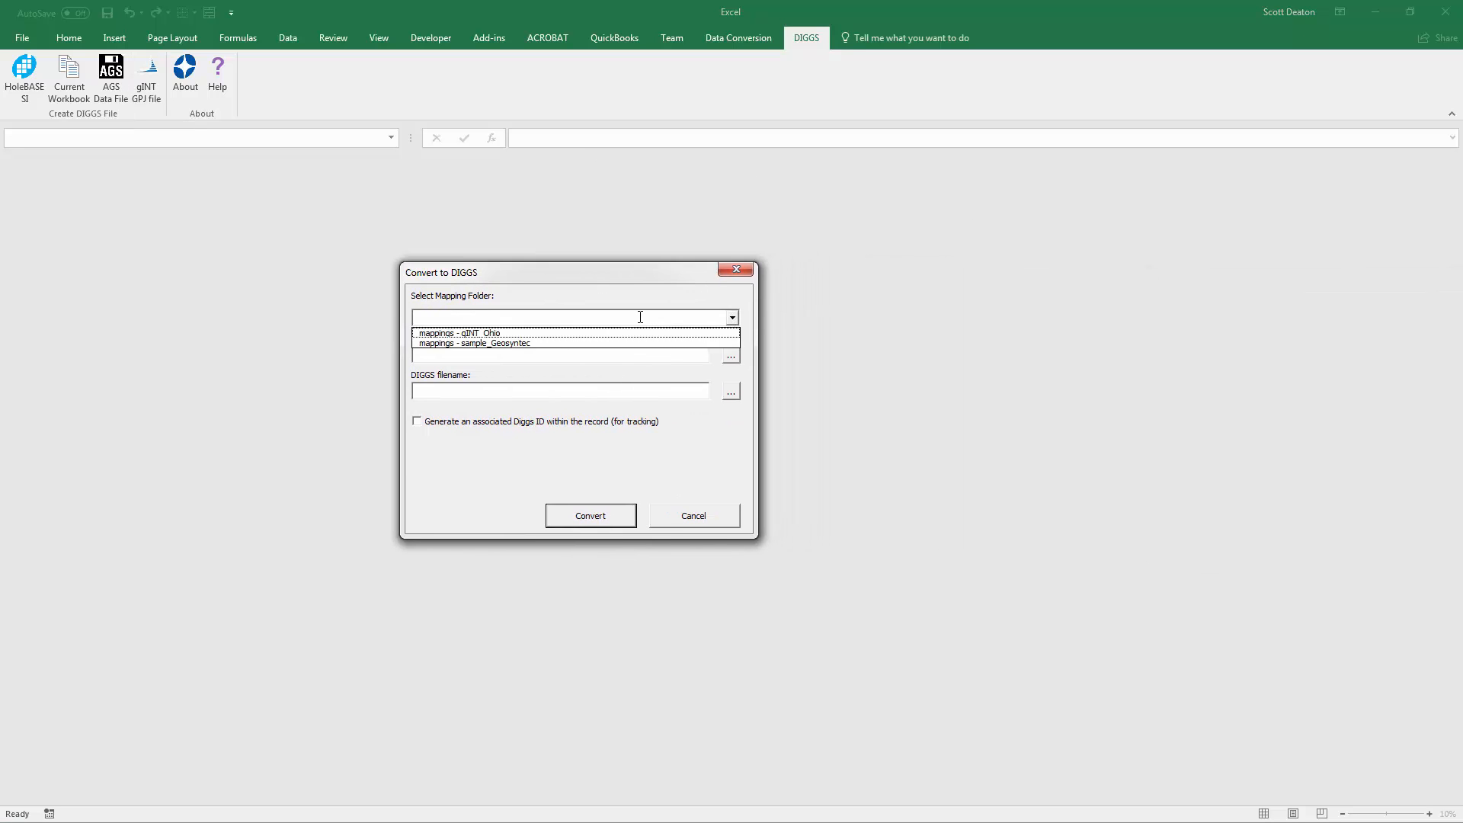
click(561, 342)
click(730, 355)
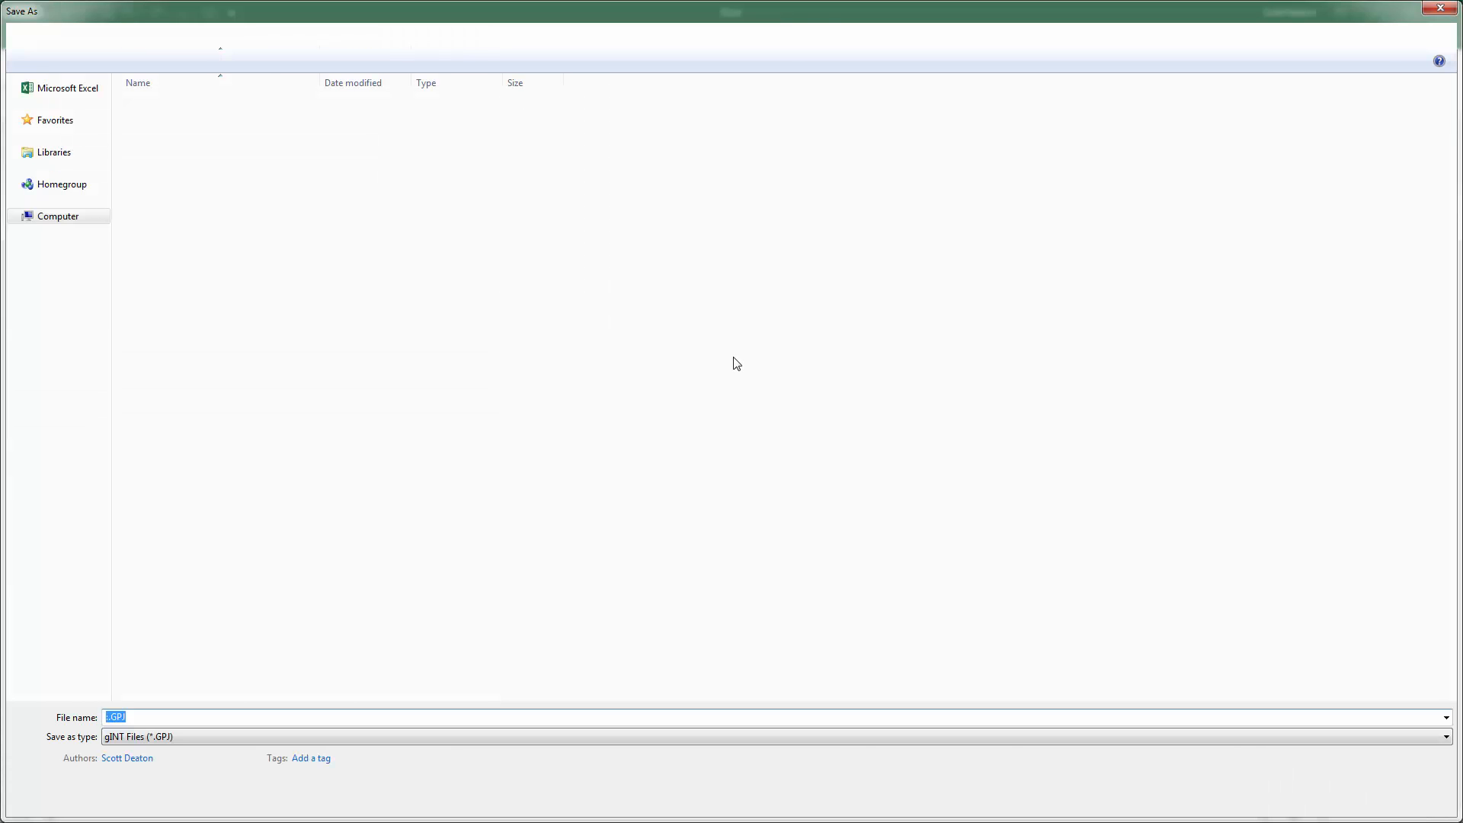
click(169, 123)
double_click(168, 124)
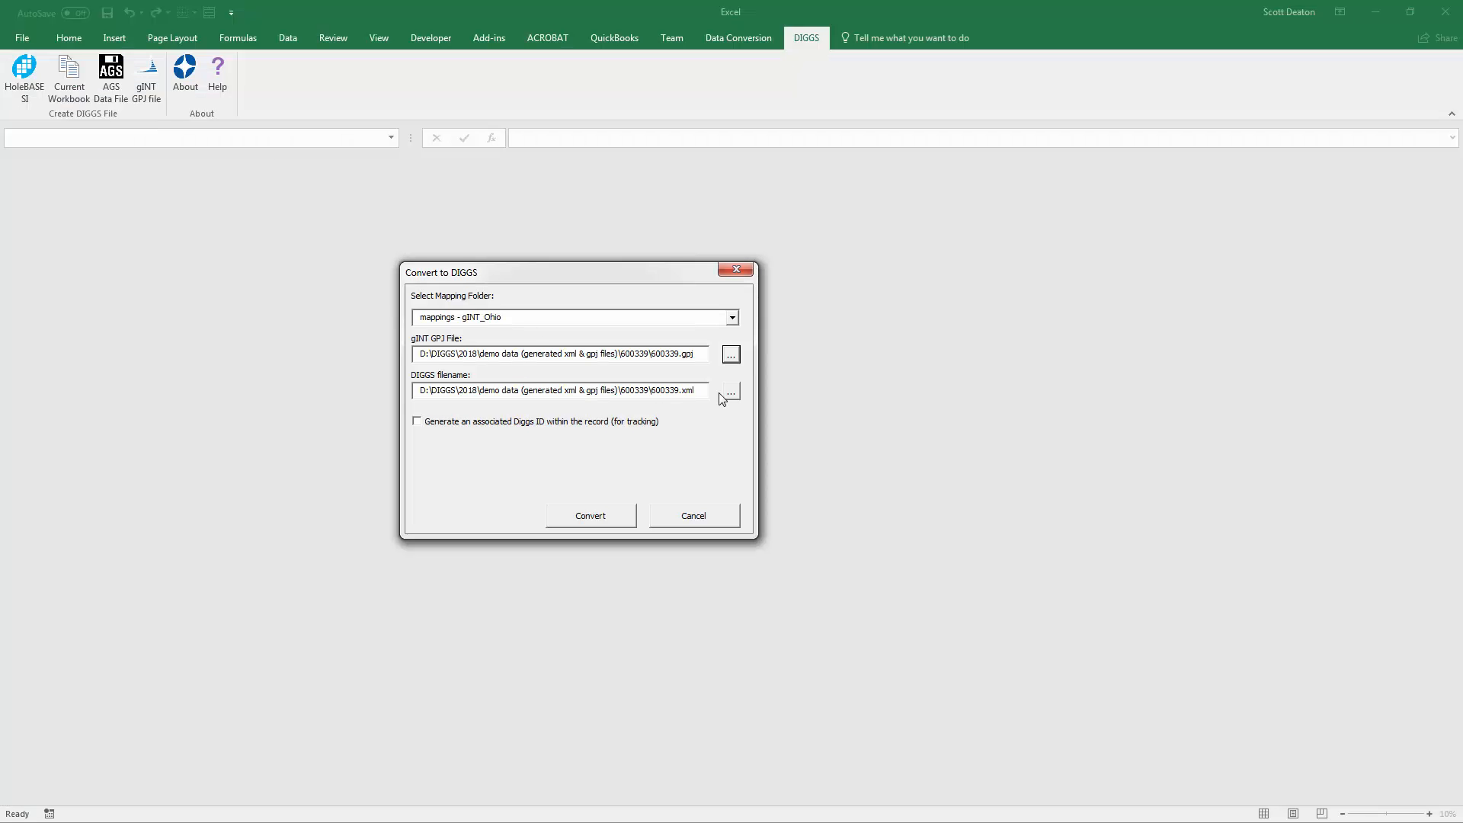
Convert the gINT project to the DIGGS file 600339.xml and dismiss the completion message
drag(686, 393, 315, 371)
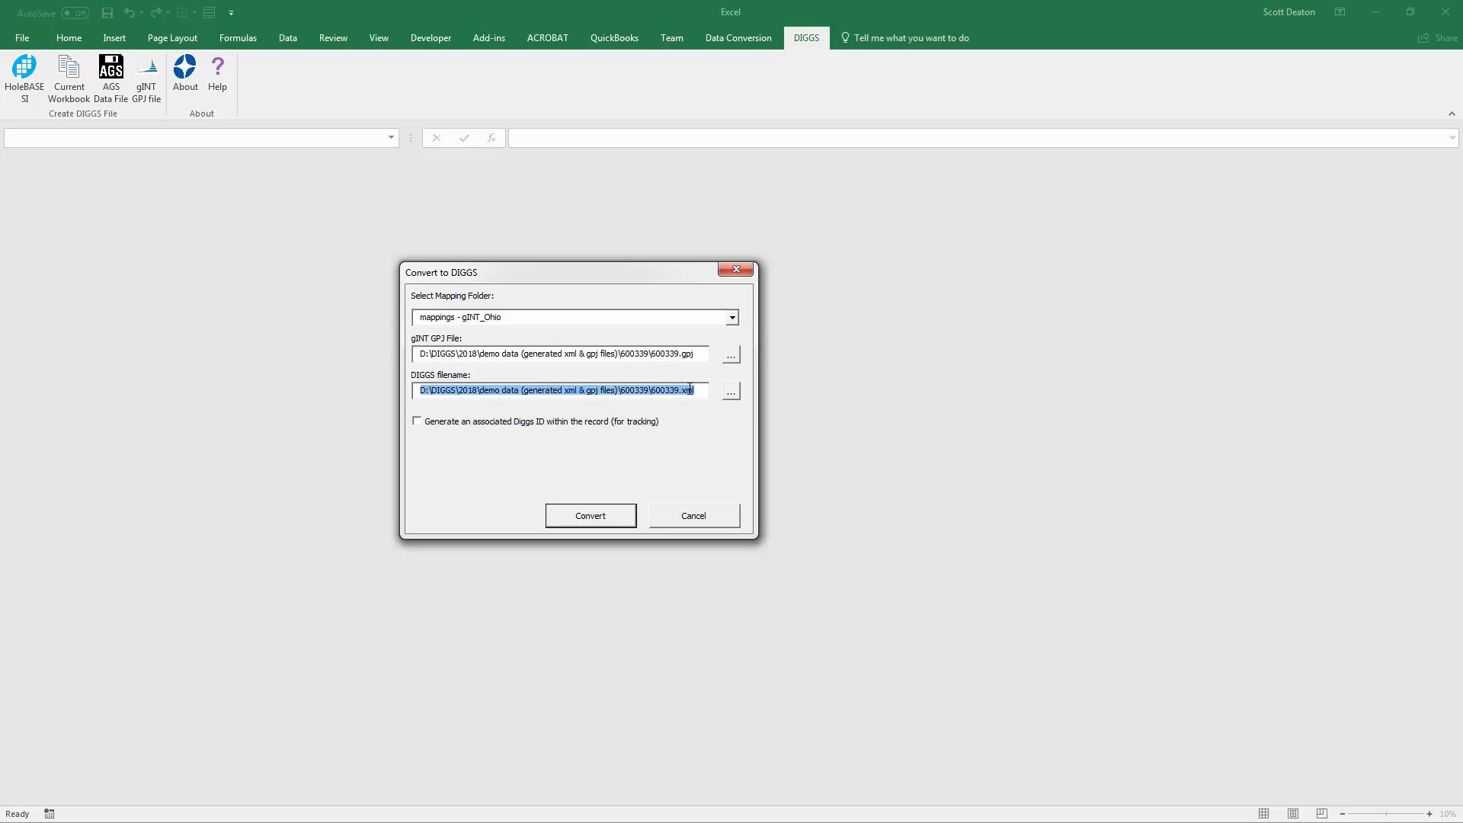
click(588, 517)
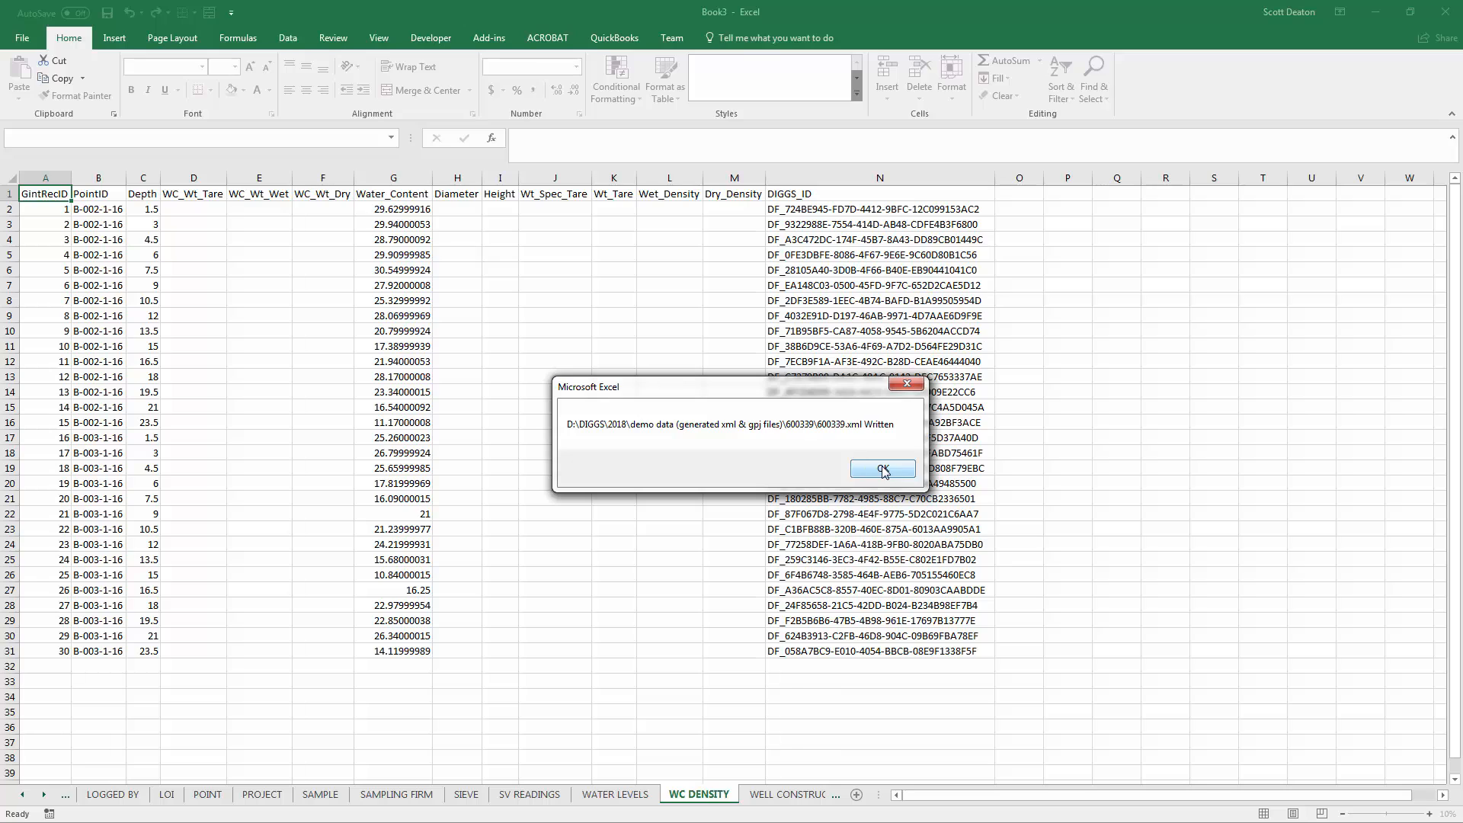
click(883, 469)
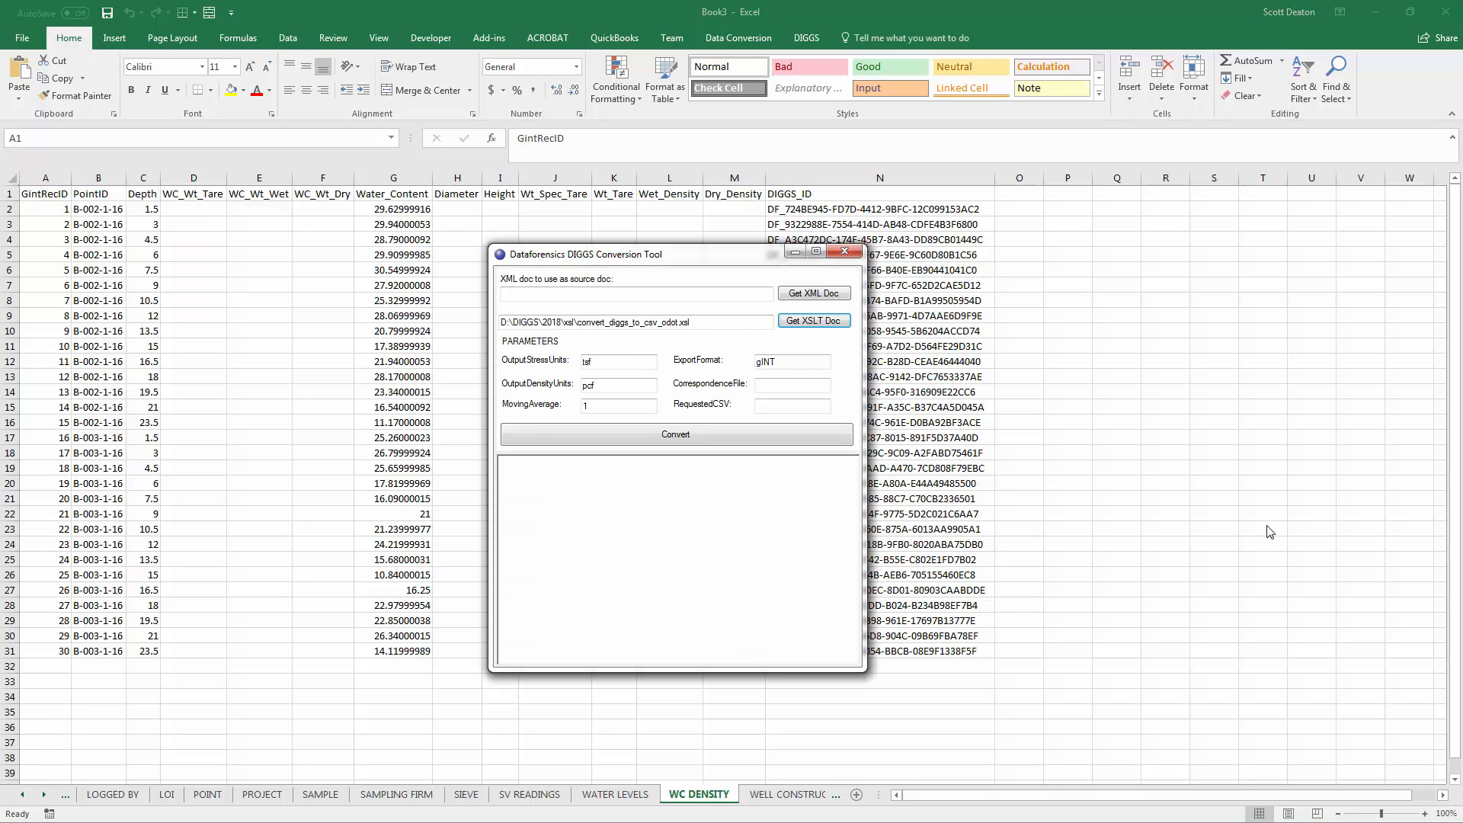
In the Dataforensics DIGGS Conversion Tool, load 600339.xml from the 600339 demo data folder as the source XML document
click(800, 297)
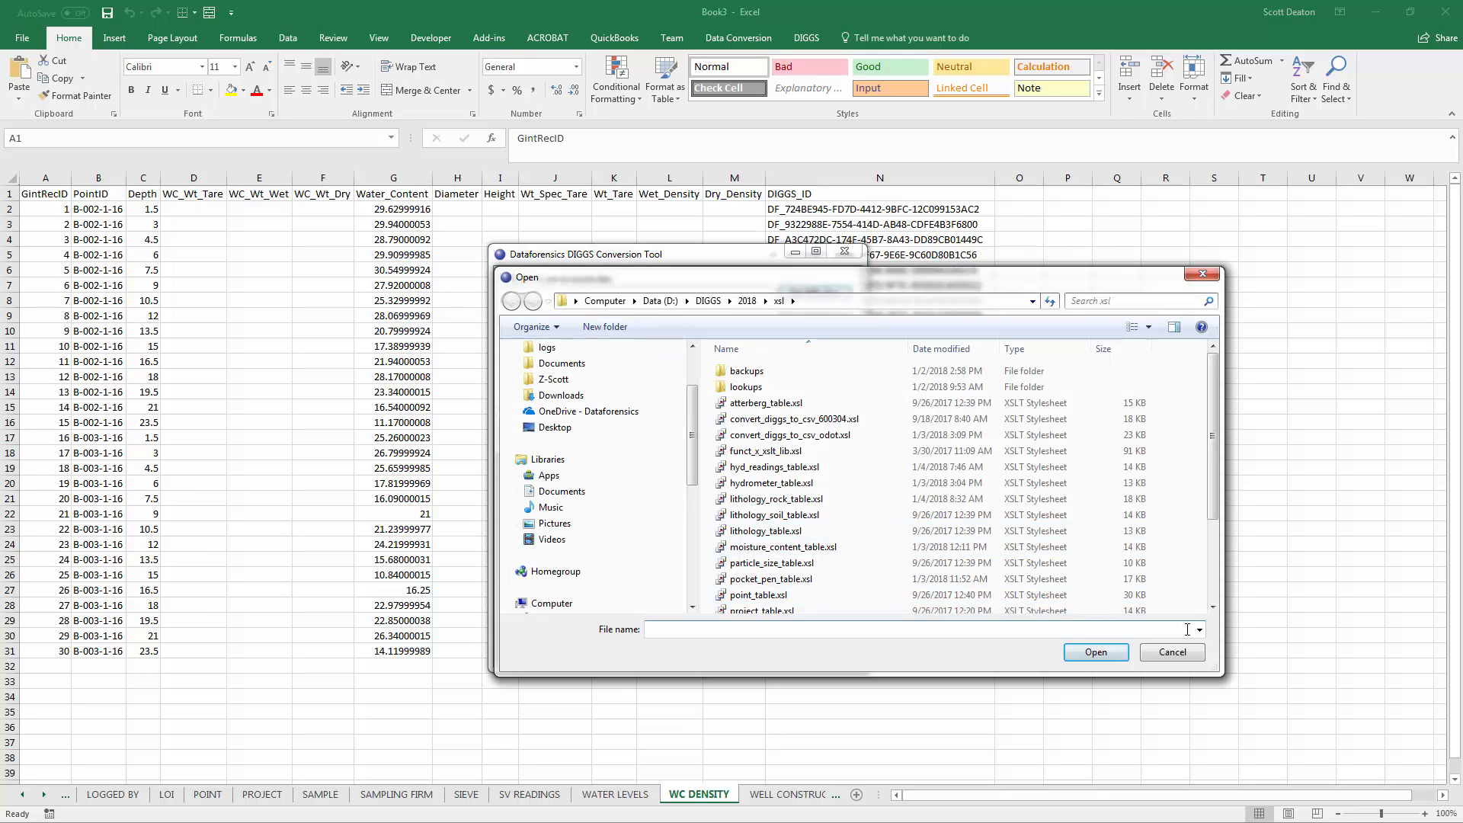
click(1198, 629)
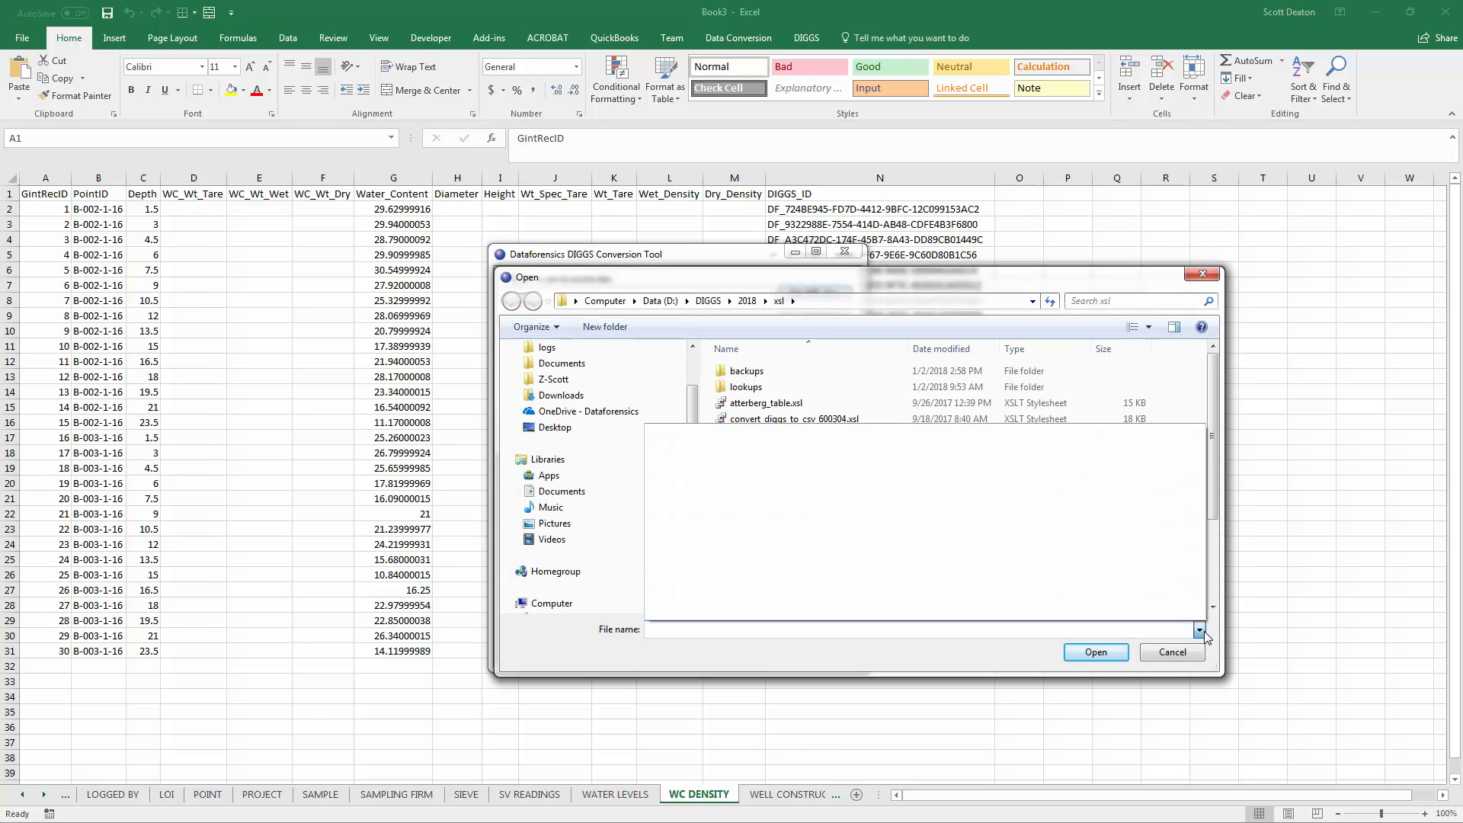
click(740, 301)
click(745, 300)
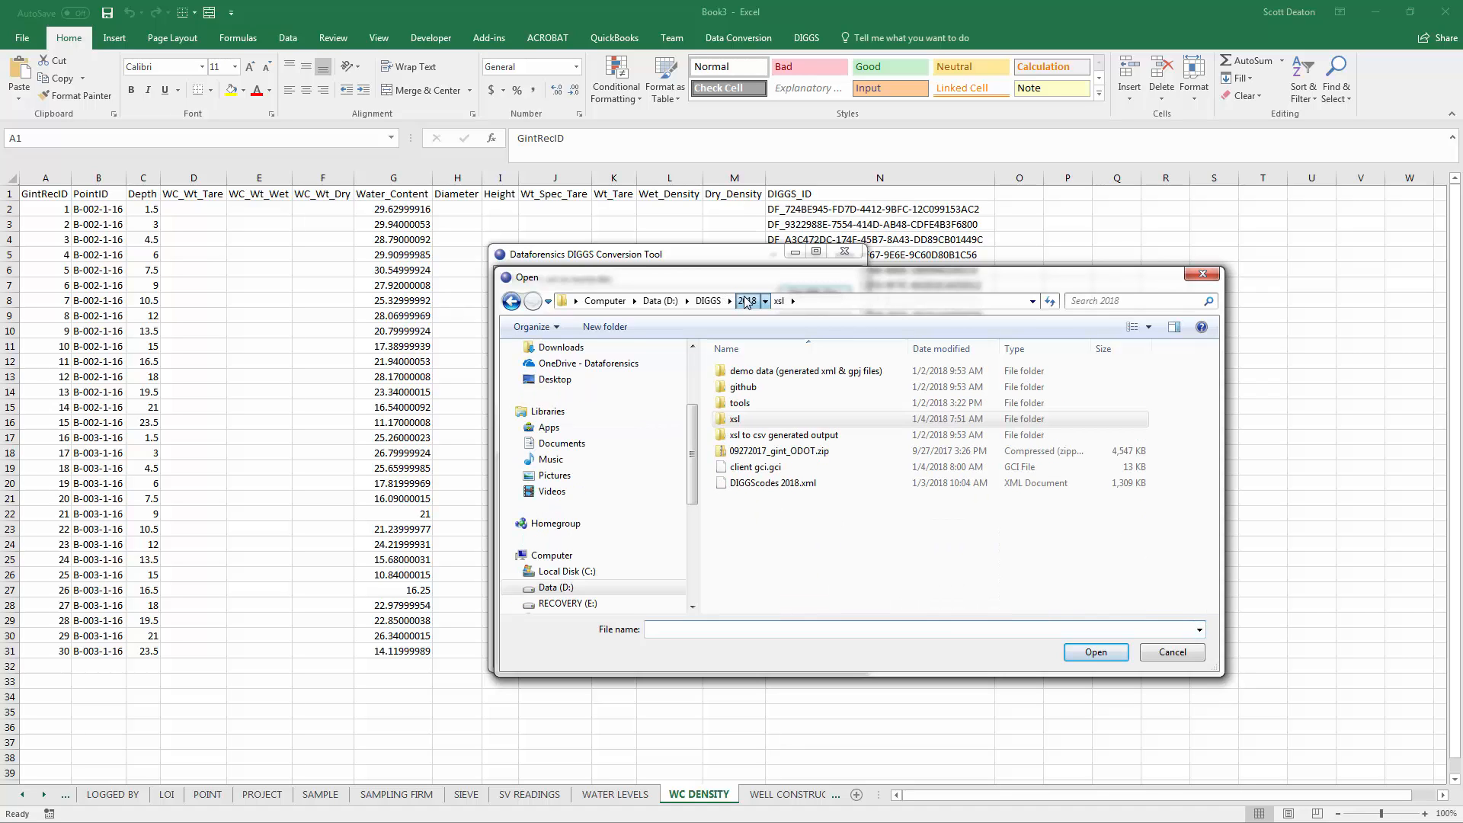
double_click(751, 371)
double_click(750, 386)
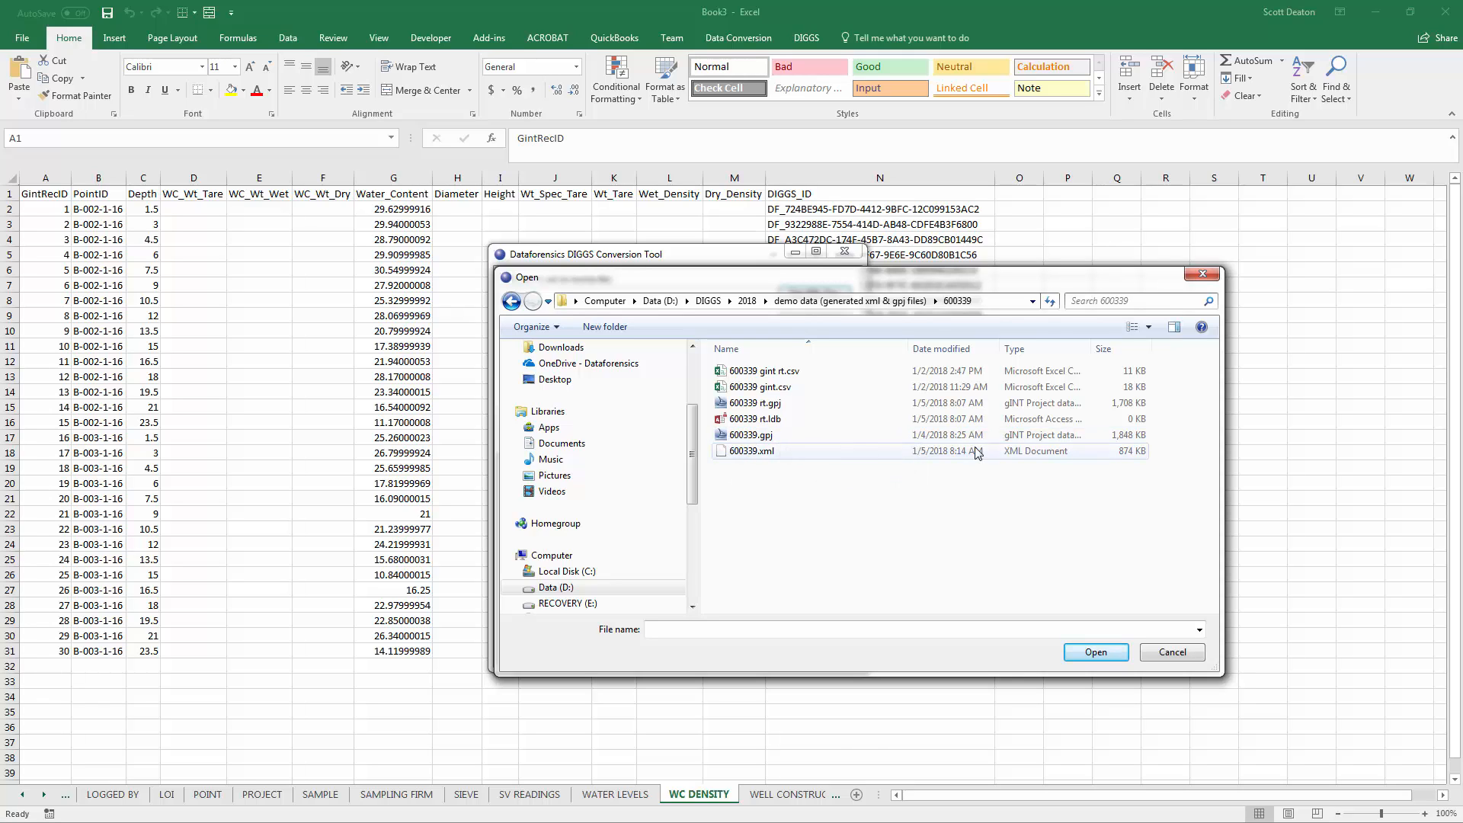
double_click(878, 452)
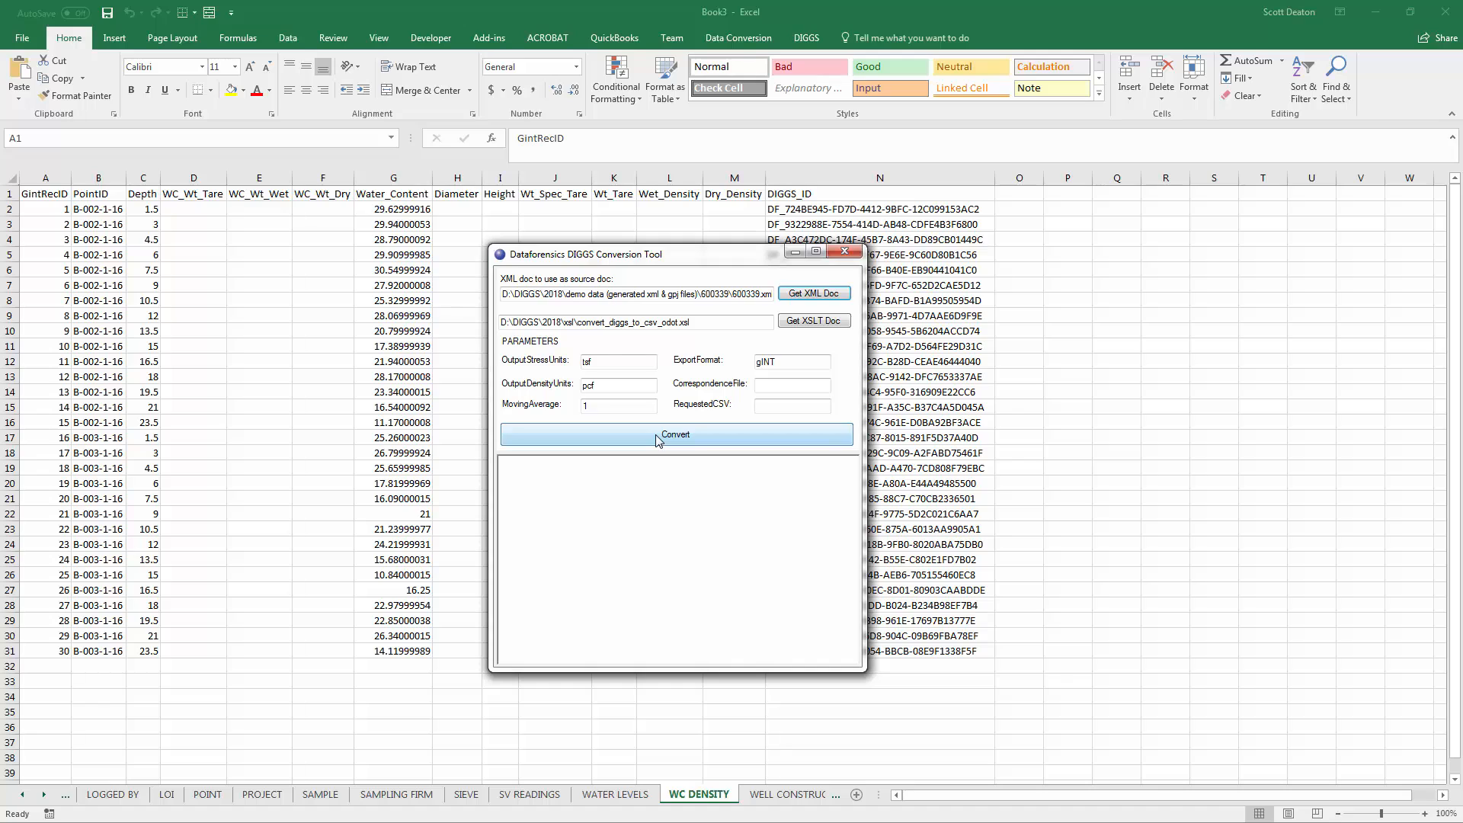
Convert the DIGGS XML to CSV with the convert_diggs_to_csv_odot.xsl stylesheet and review the output text
click(812, 428)
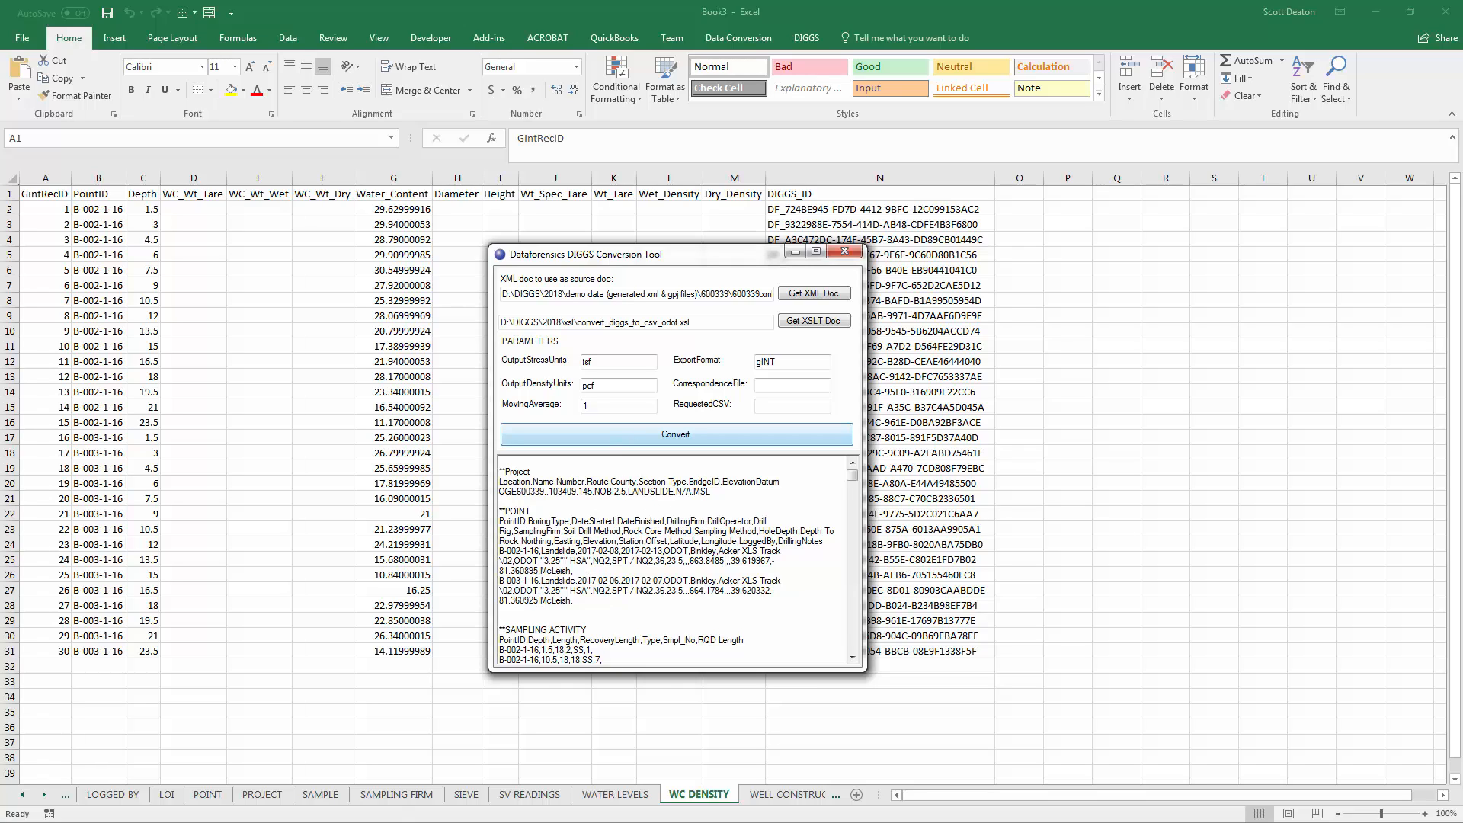
click(675, 433)
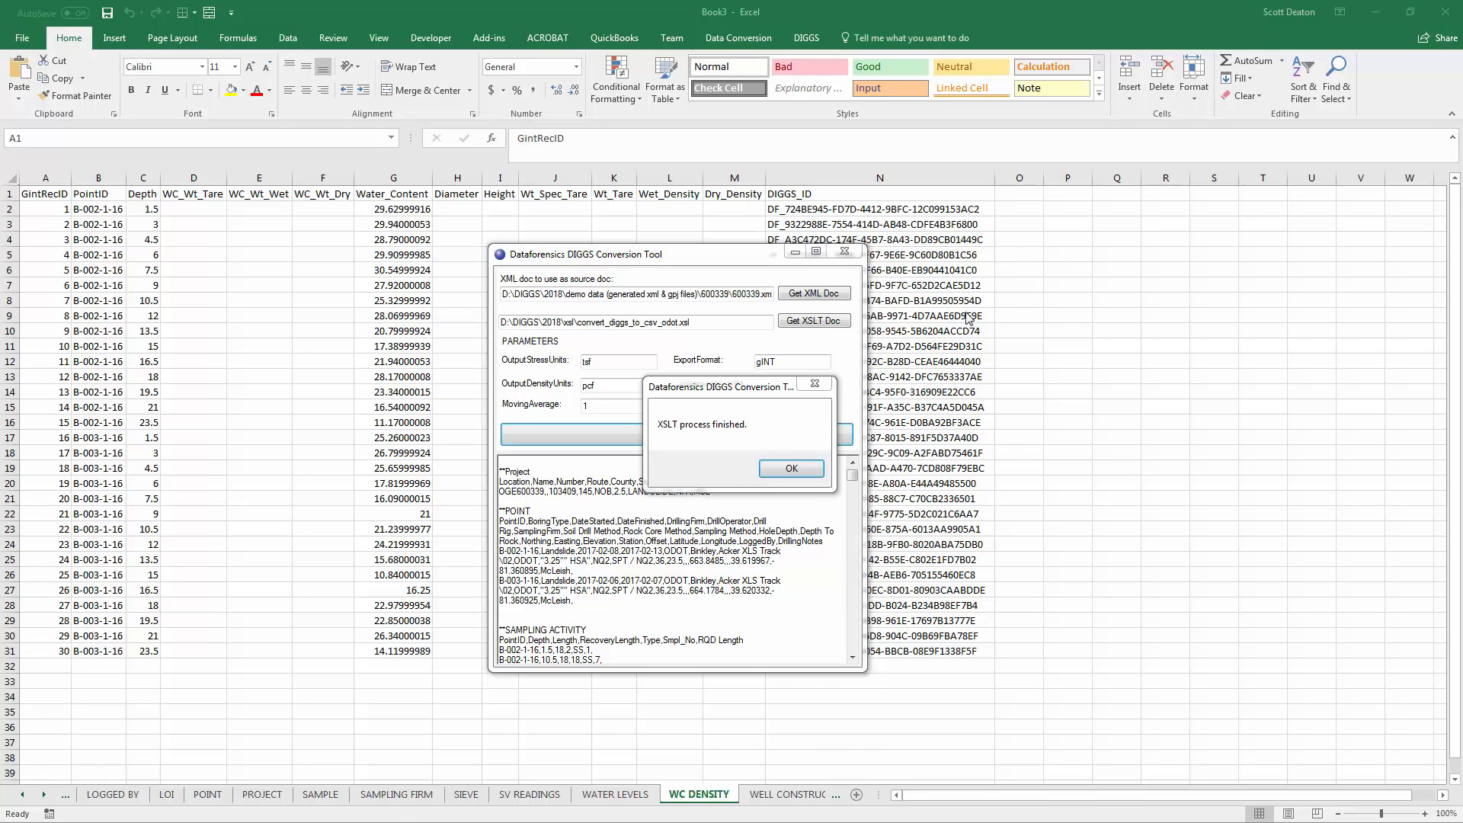
click(790, 468)
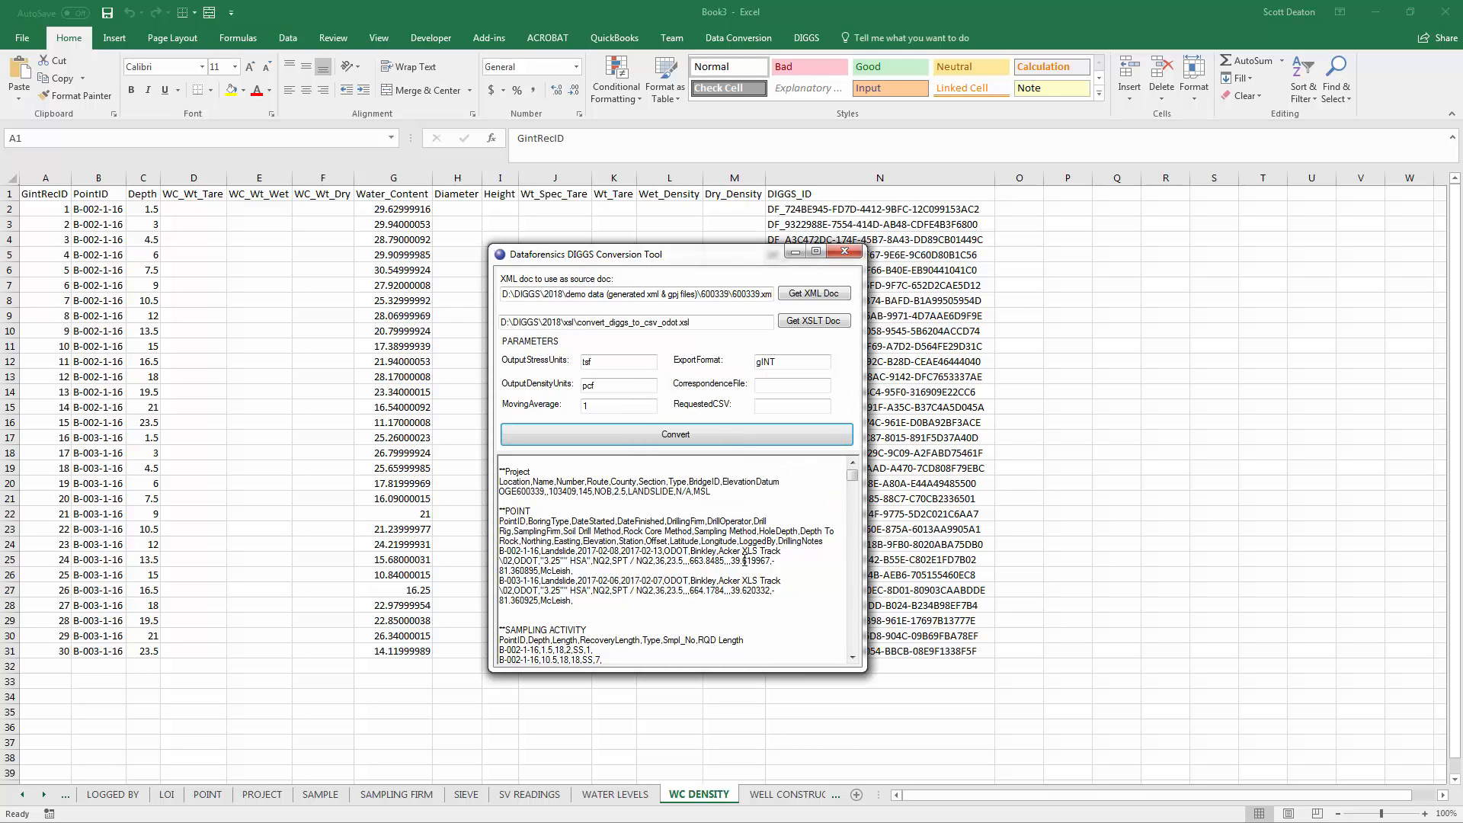
scroll(744, 561, down, 6)
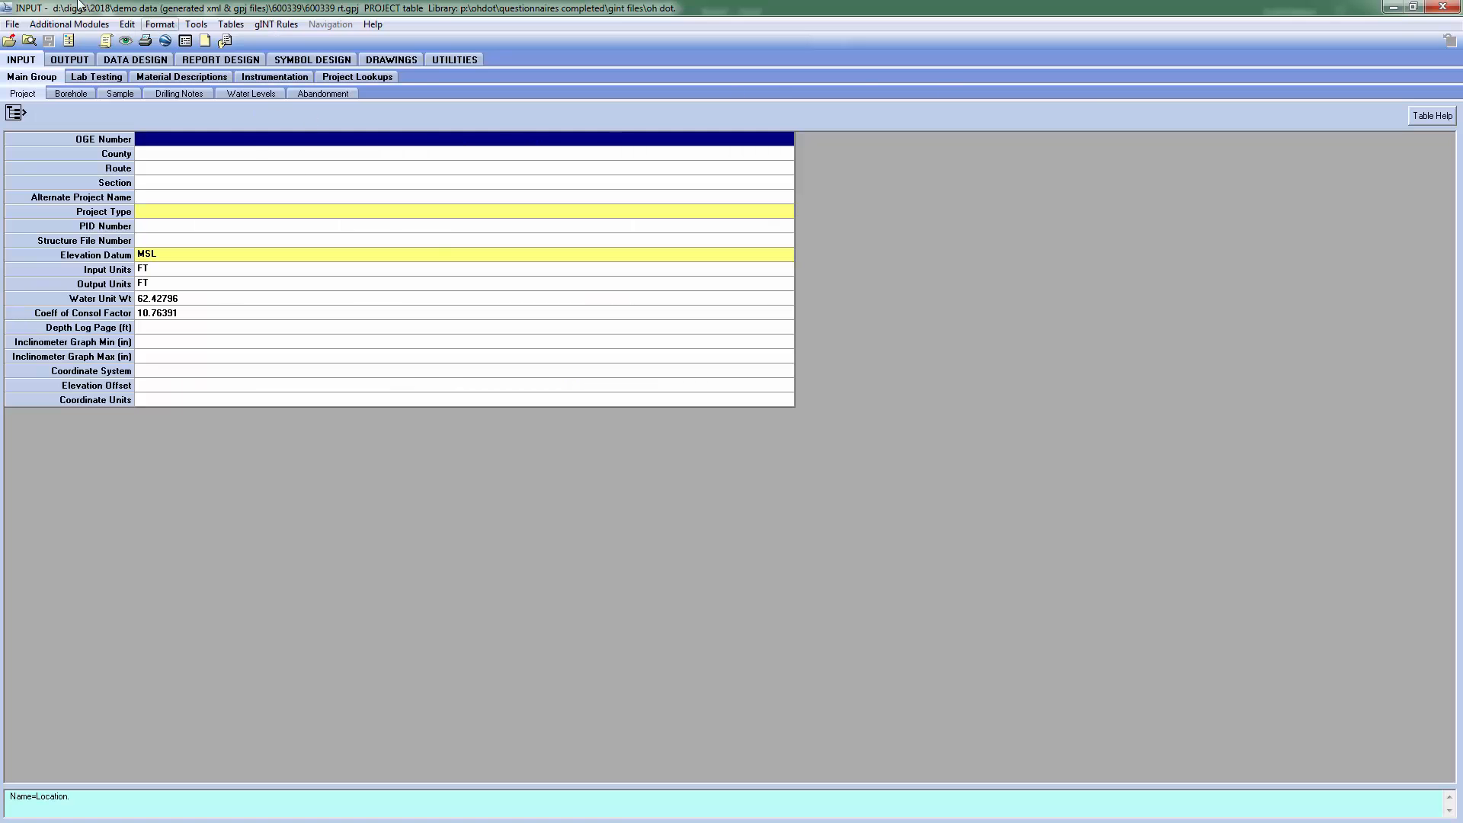
In gINT, start an import from a text file into 600339 rt.gpj and choose 600339.csv as the source
click(13, 25)
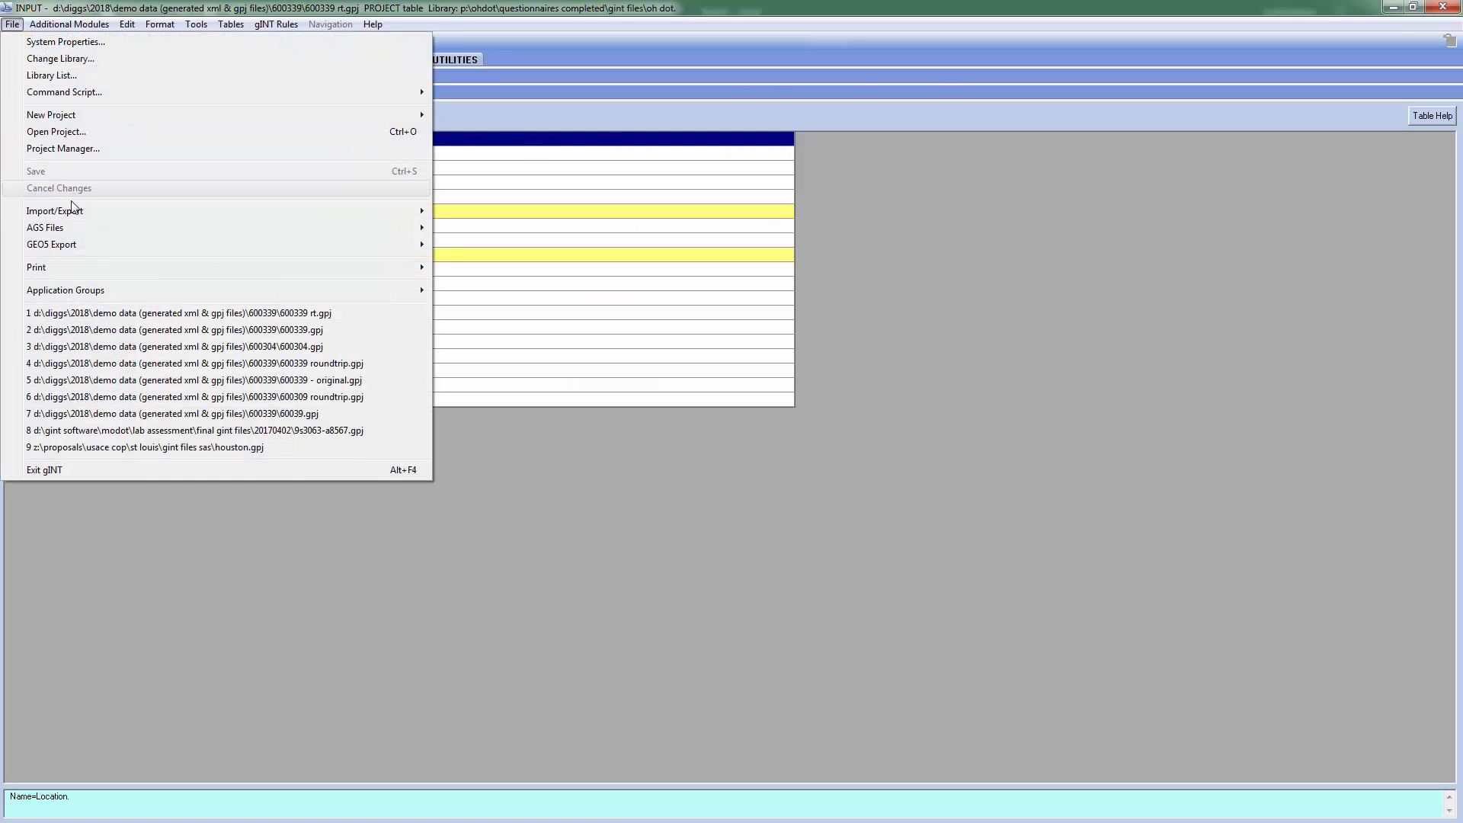
mouse_move(73, 214)
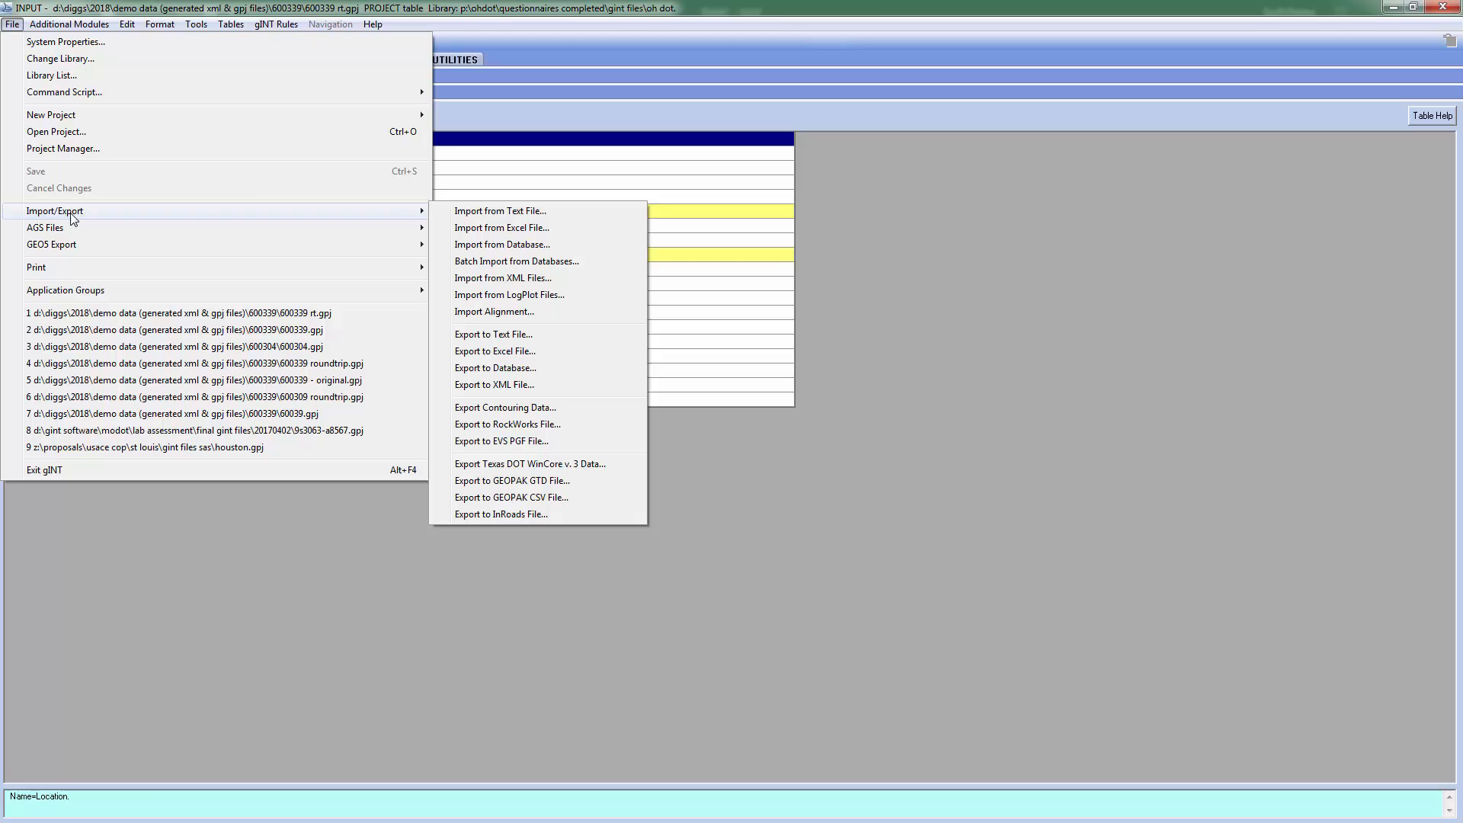
click(481, 214)
click(871, 385)
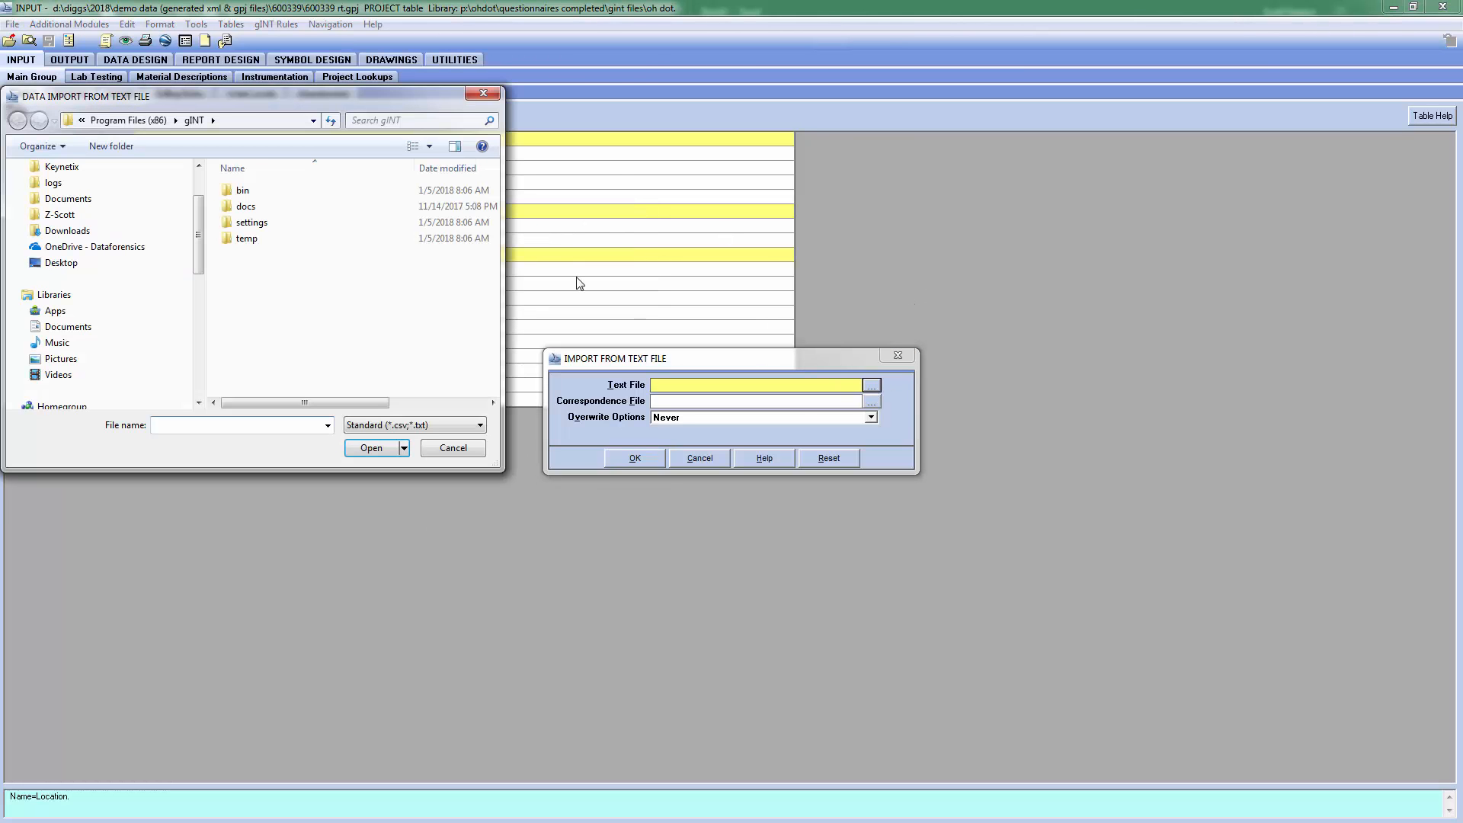
click(328, 425)
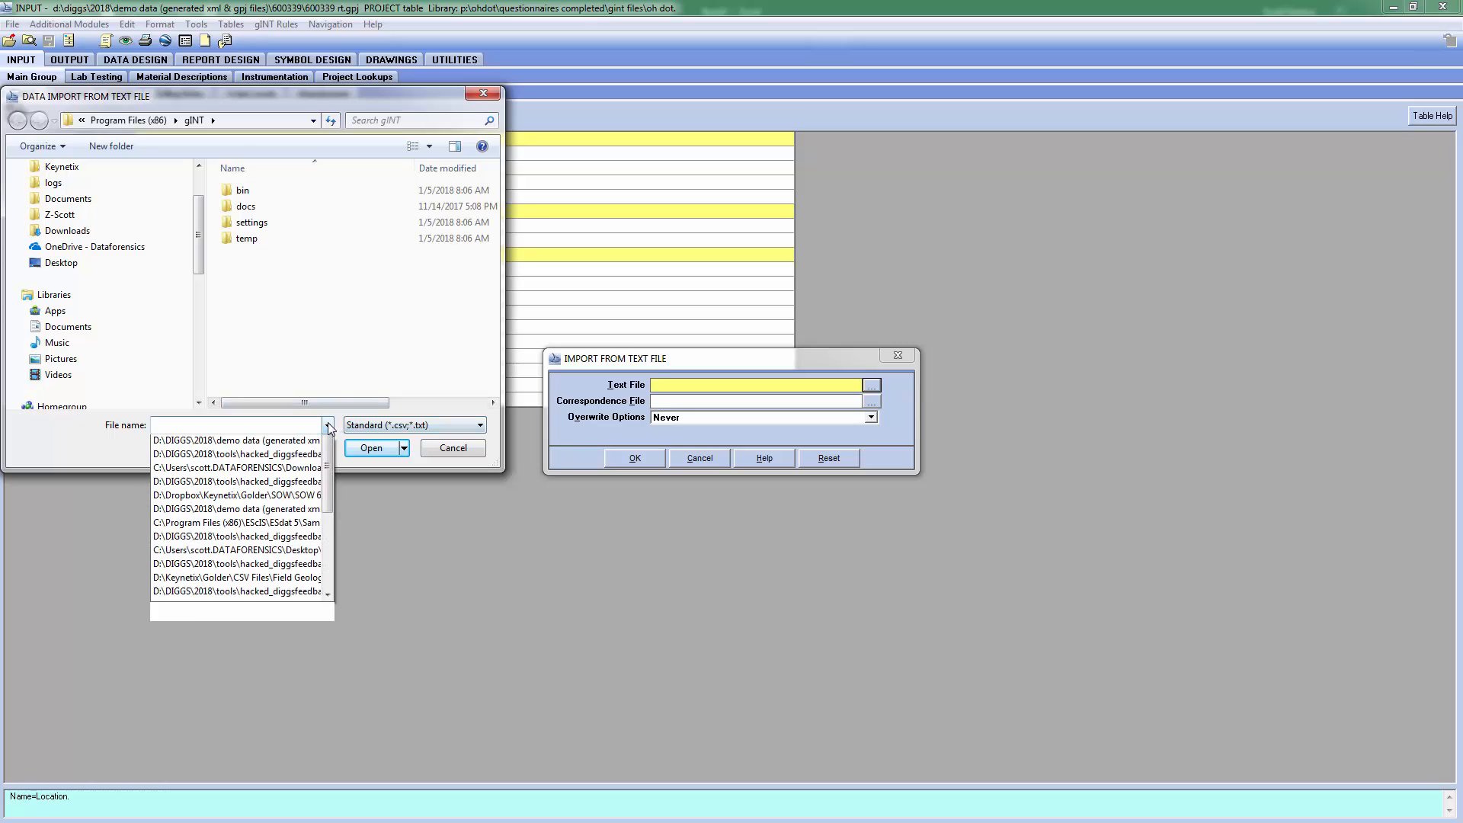
click(314, 443)
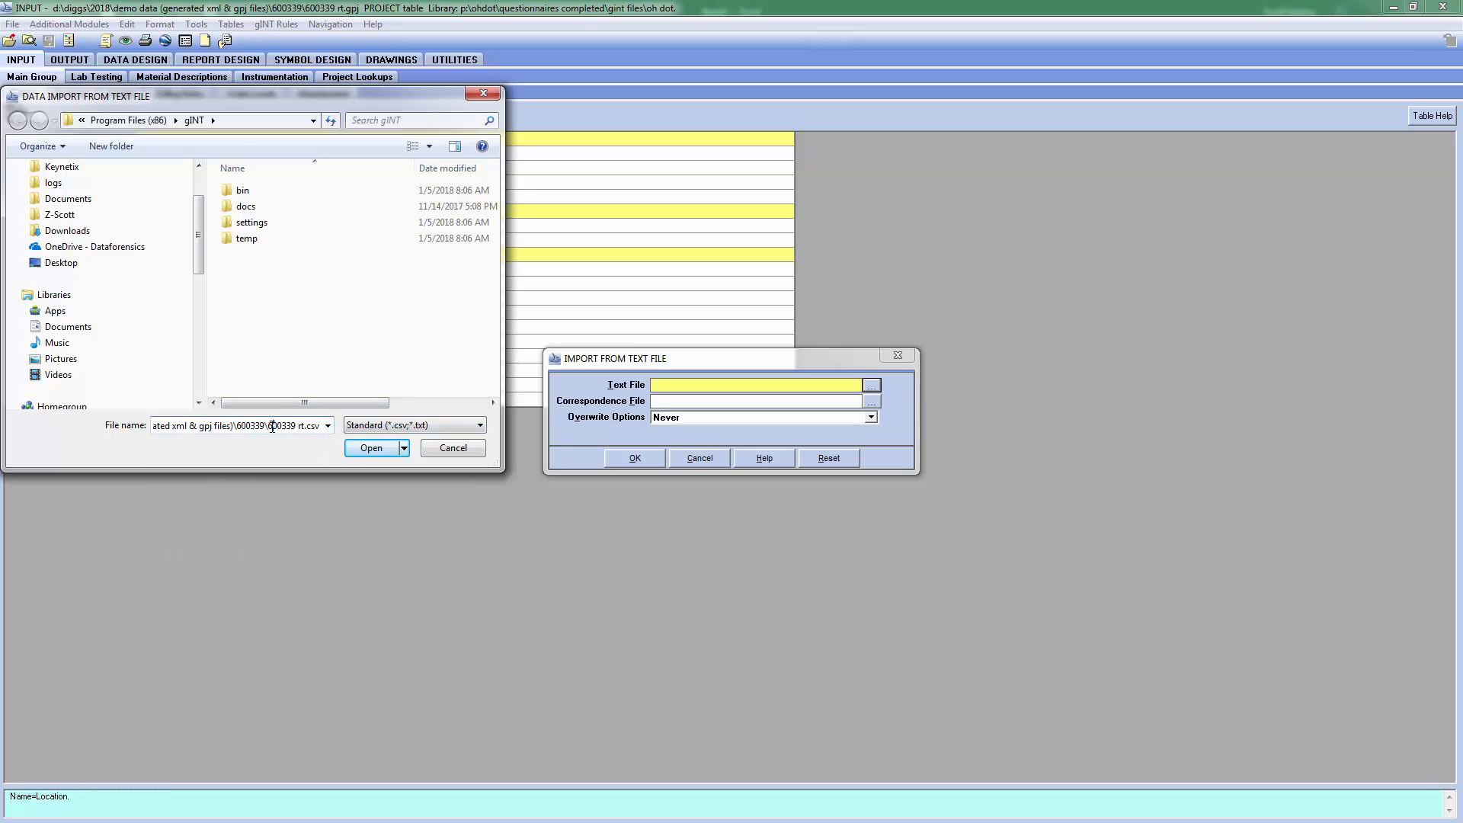
key(BackSpace)
key(BackSpace)
key(Return)
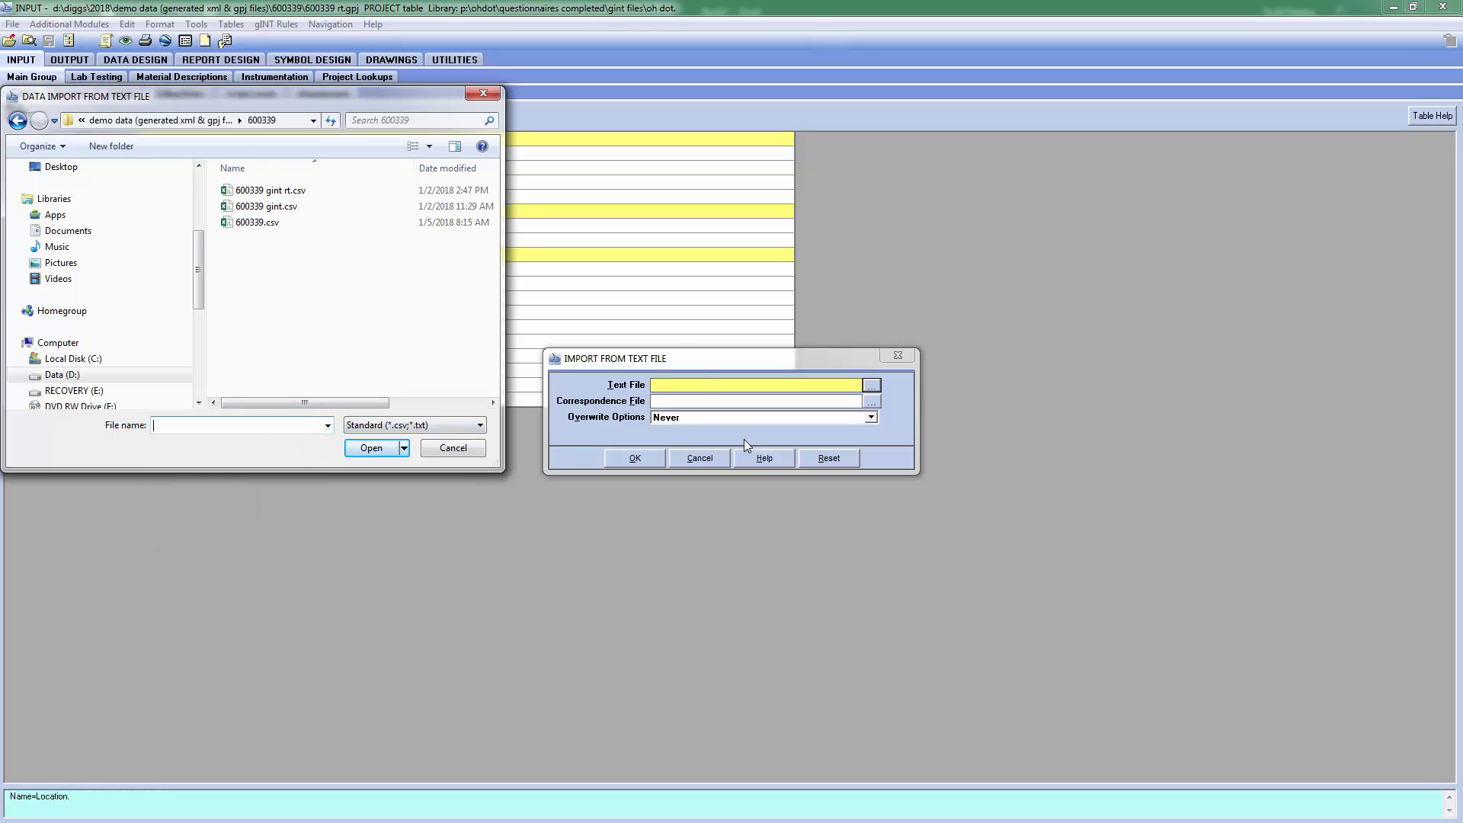
click(258, 227)
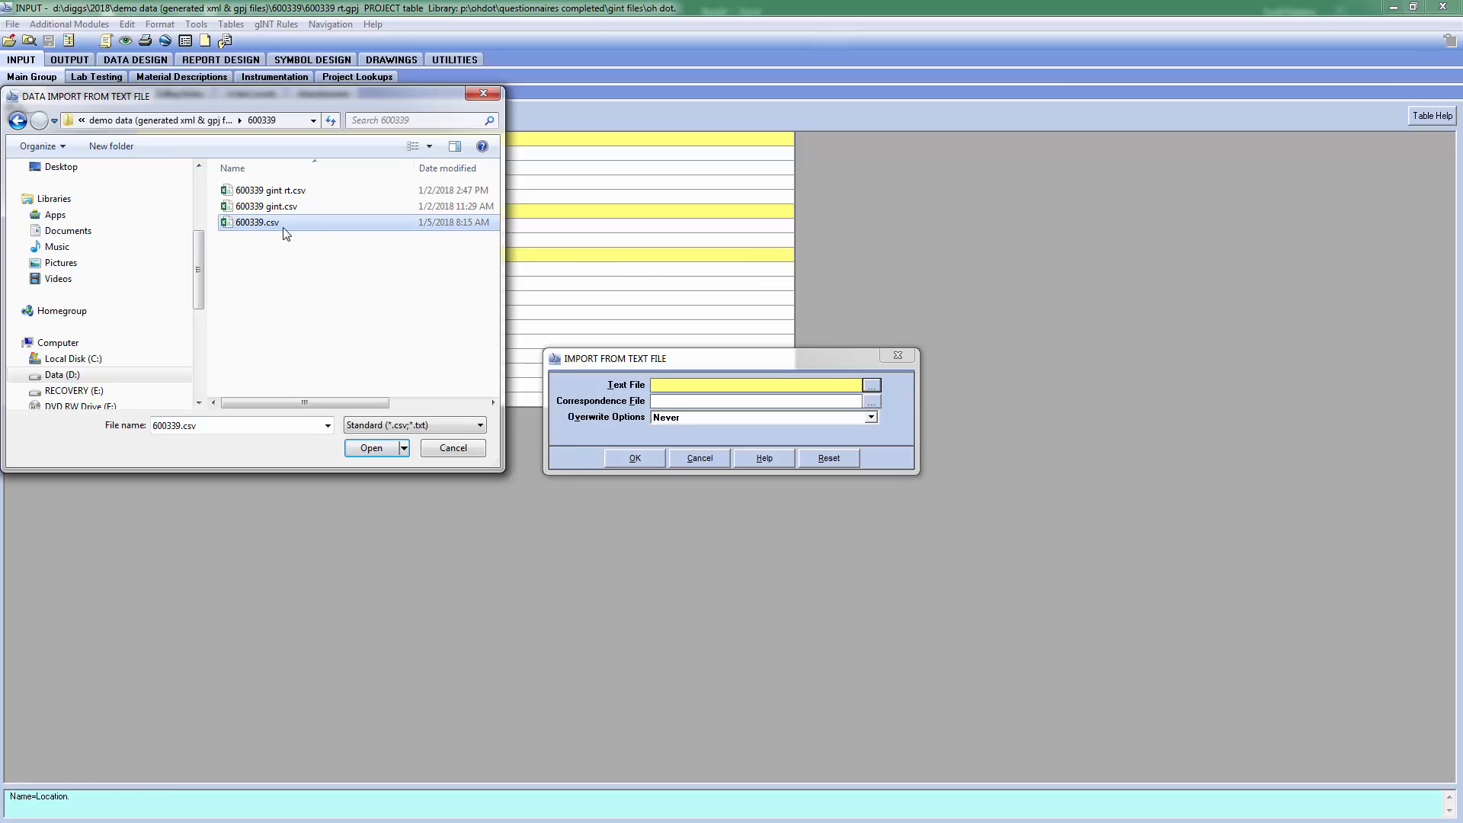
double_click(277, 227)
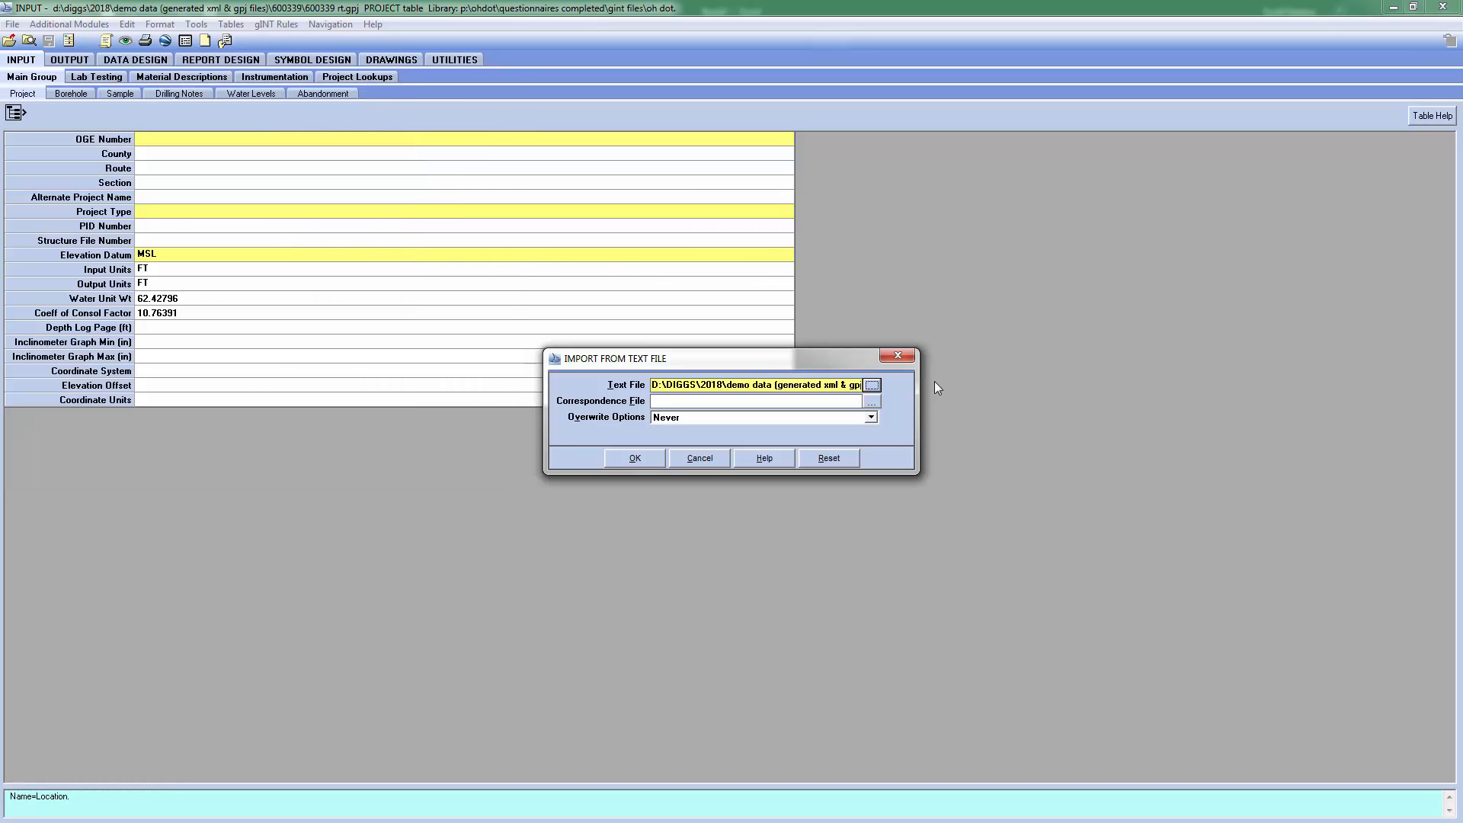
Set the import's correspondence file to client gci.gci and its overwrite option to Data sets (Delete all records now in the set)
click(871, 404)
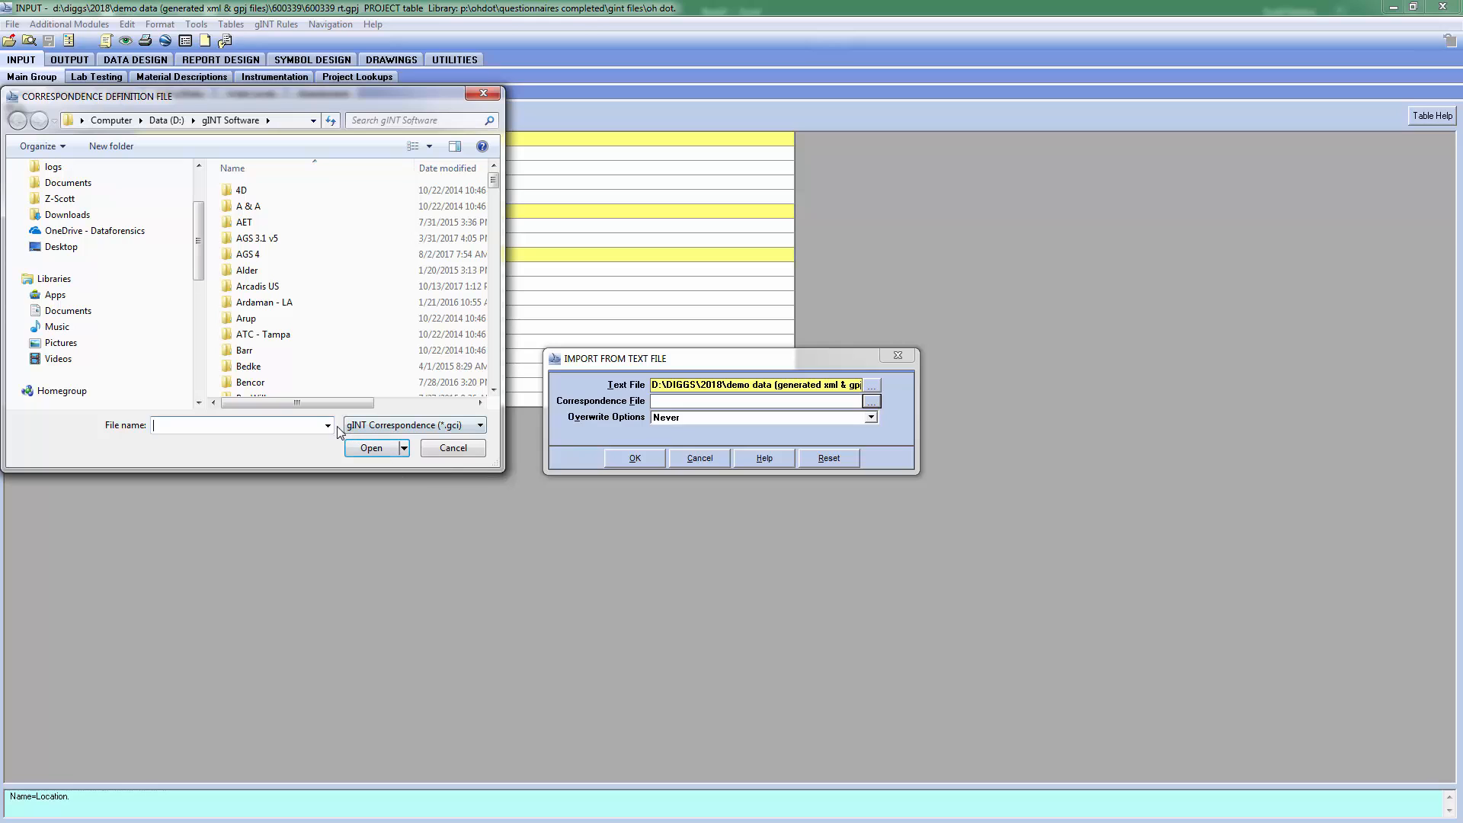
click(326, 427)
click(312, 442)
key(Return)
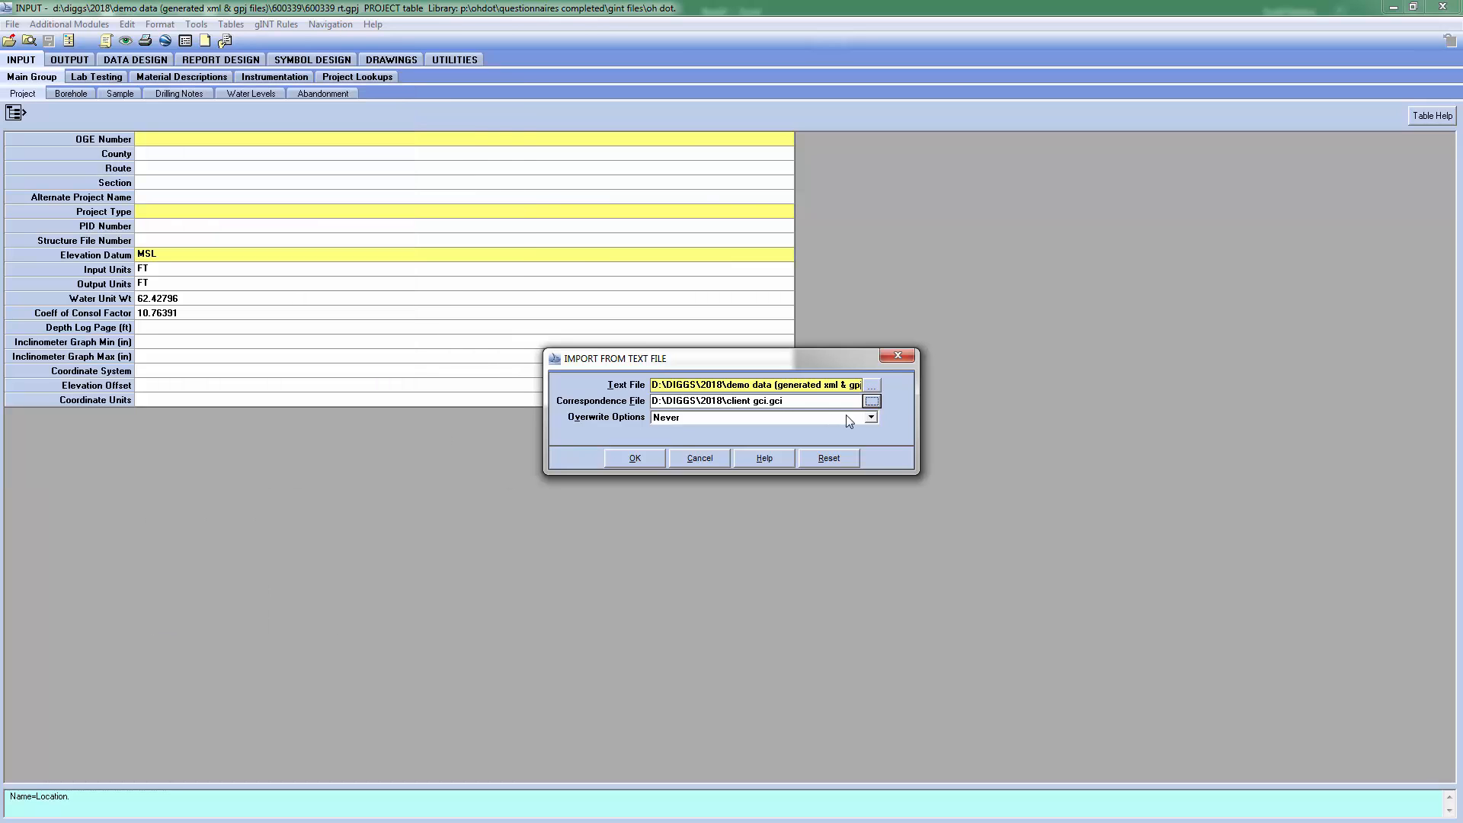
click(869, 418)
click(720, 473)
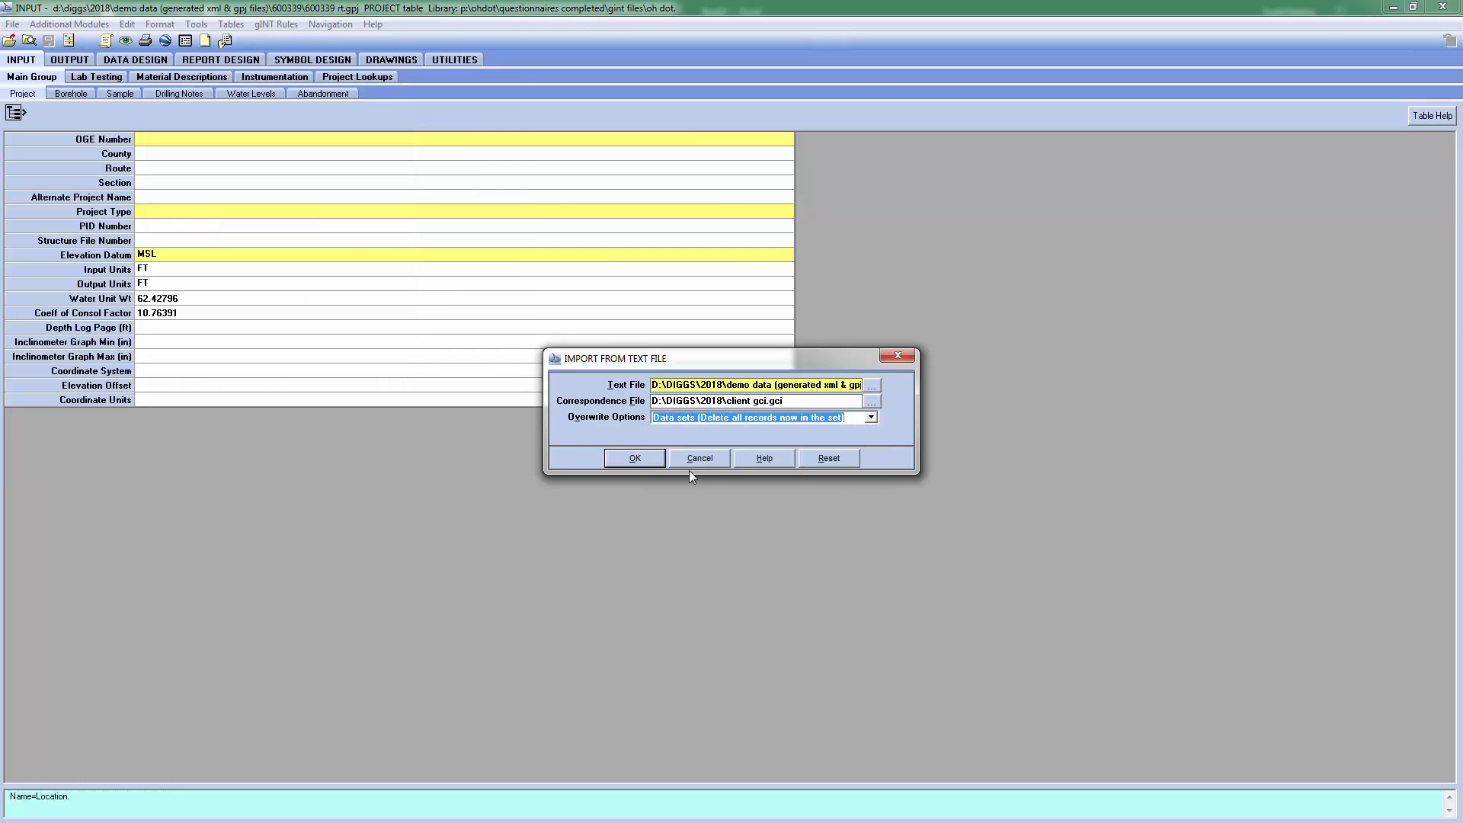
Run the text file import, dismiss the hydrometer message and close the import log
click(643, 463)
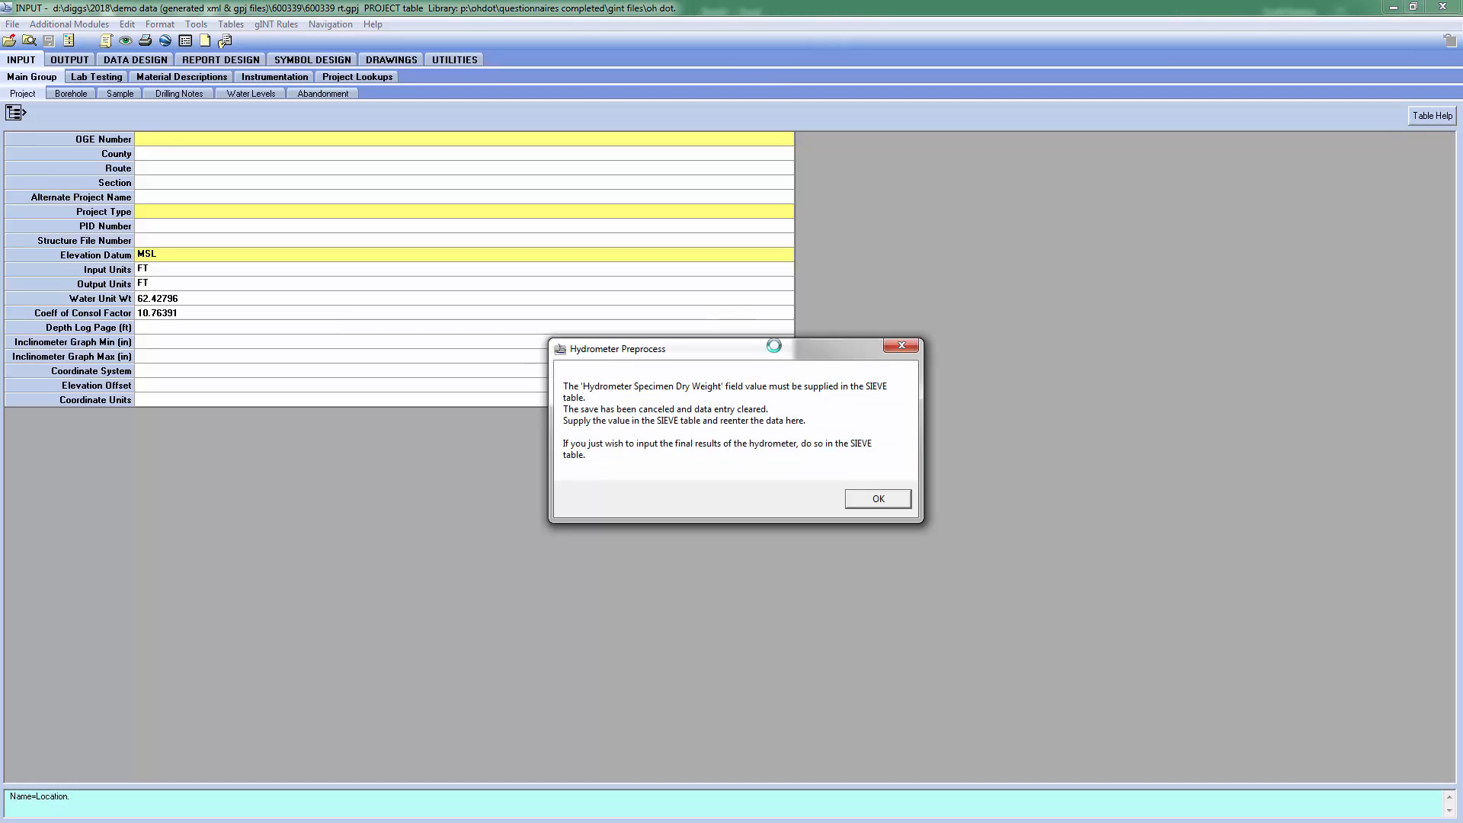
click(878, 500)
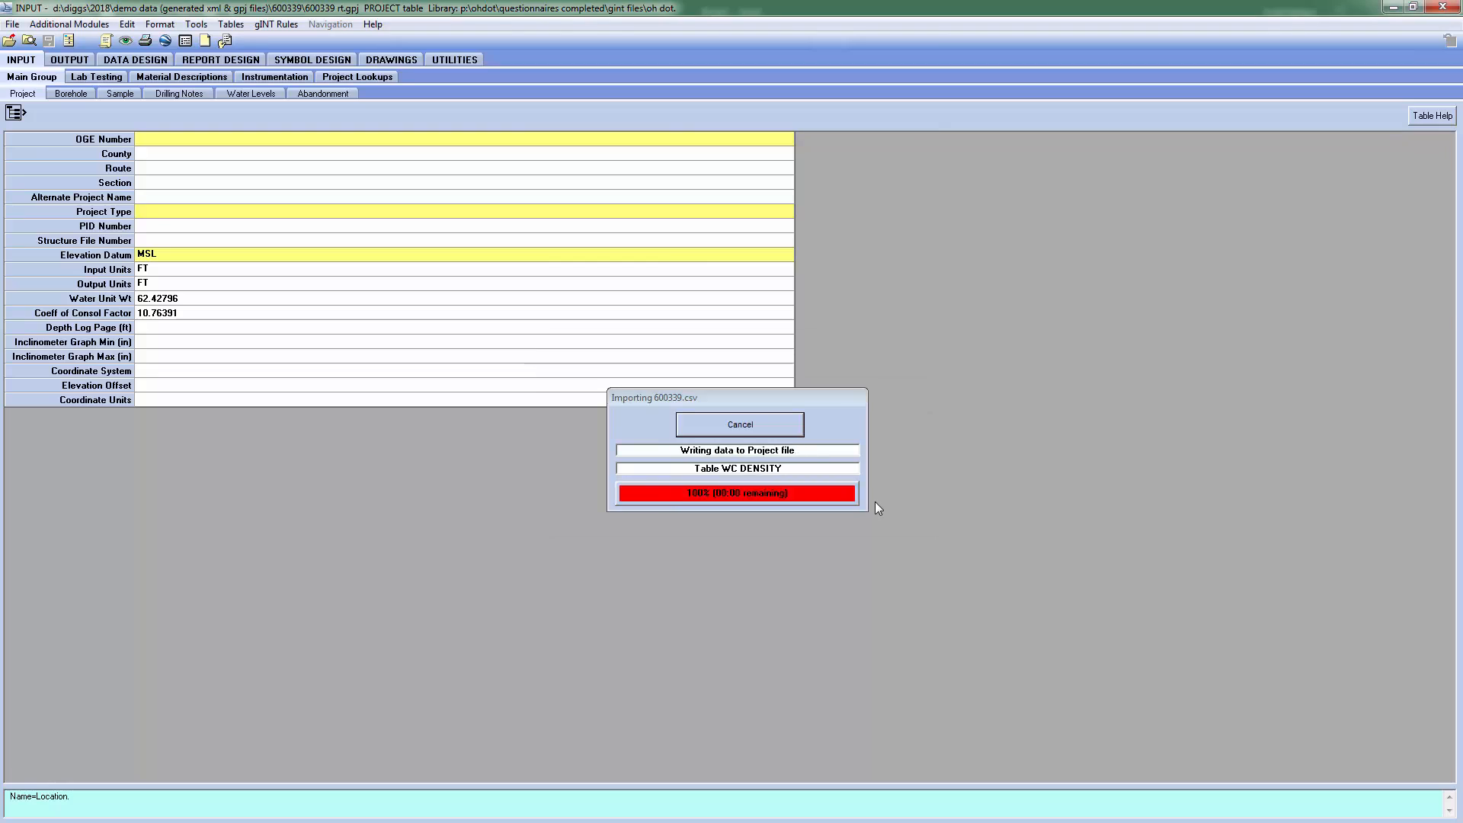
click(882, 481)
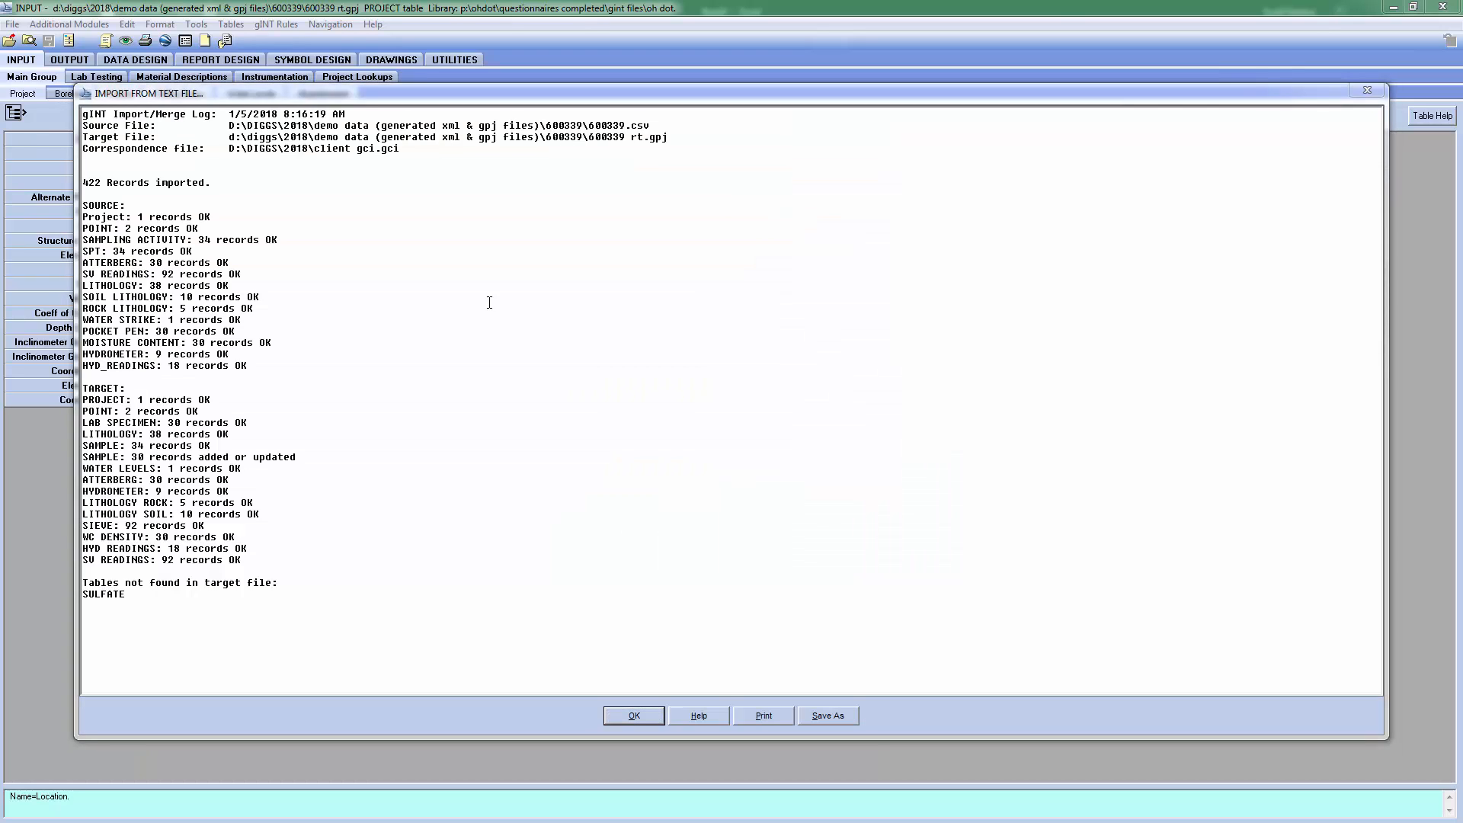
click(634, 715)
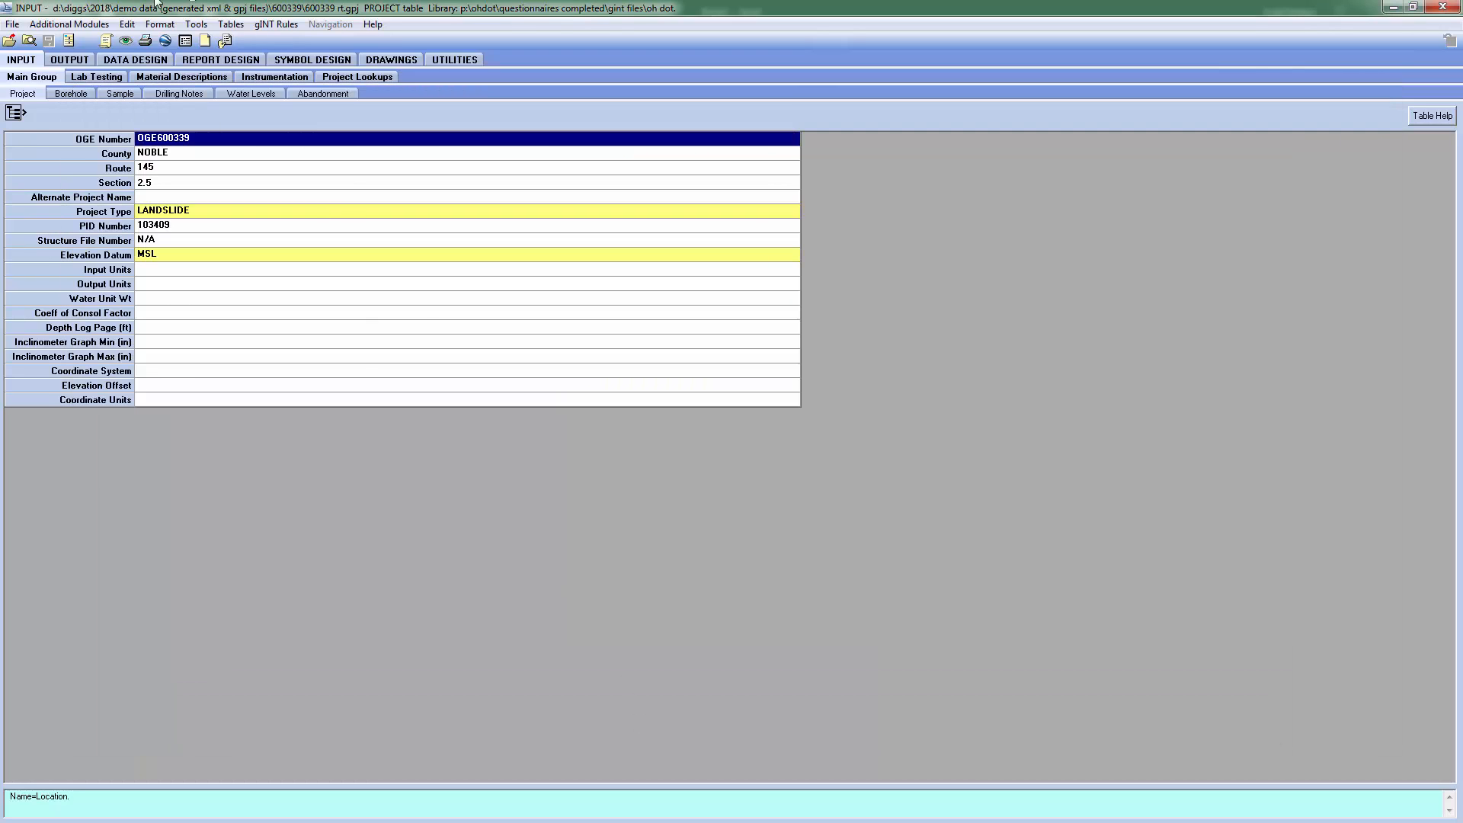
Set the project's Depth Log Page to 15 ft
click(174, 328)
text(15)
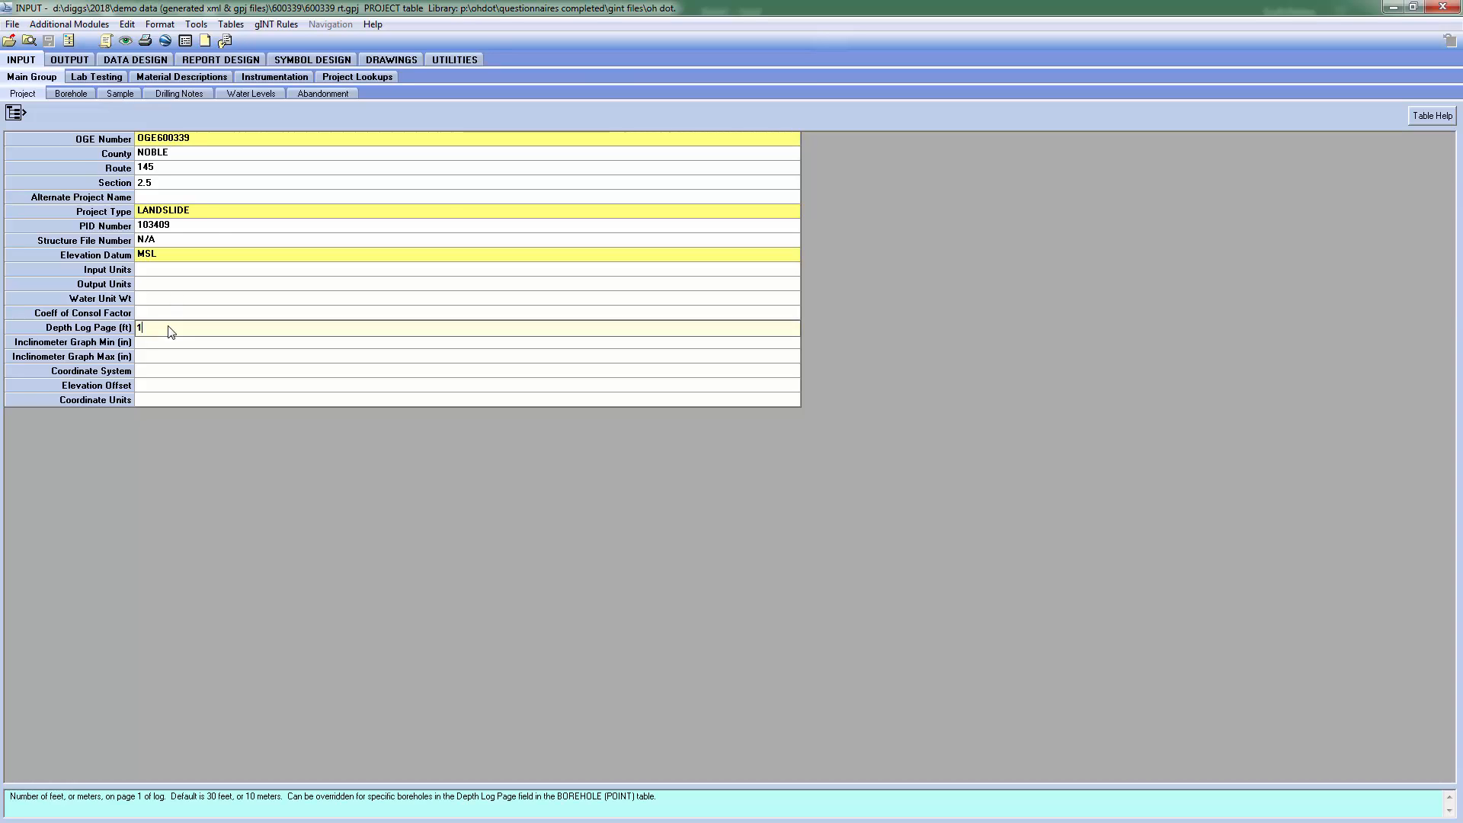
key(Return)
click(185, 315)
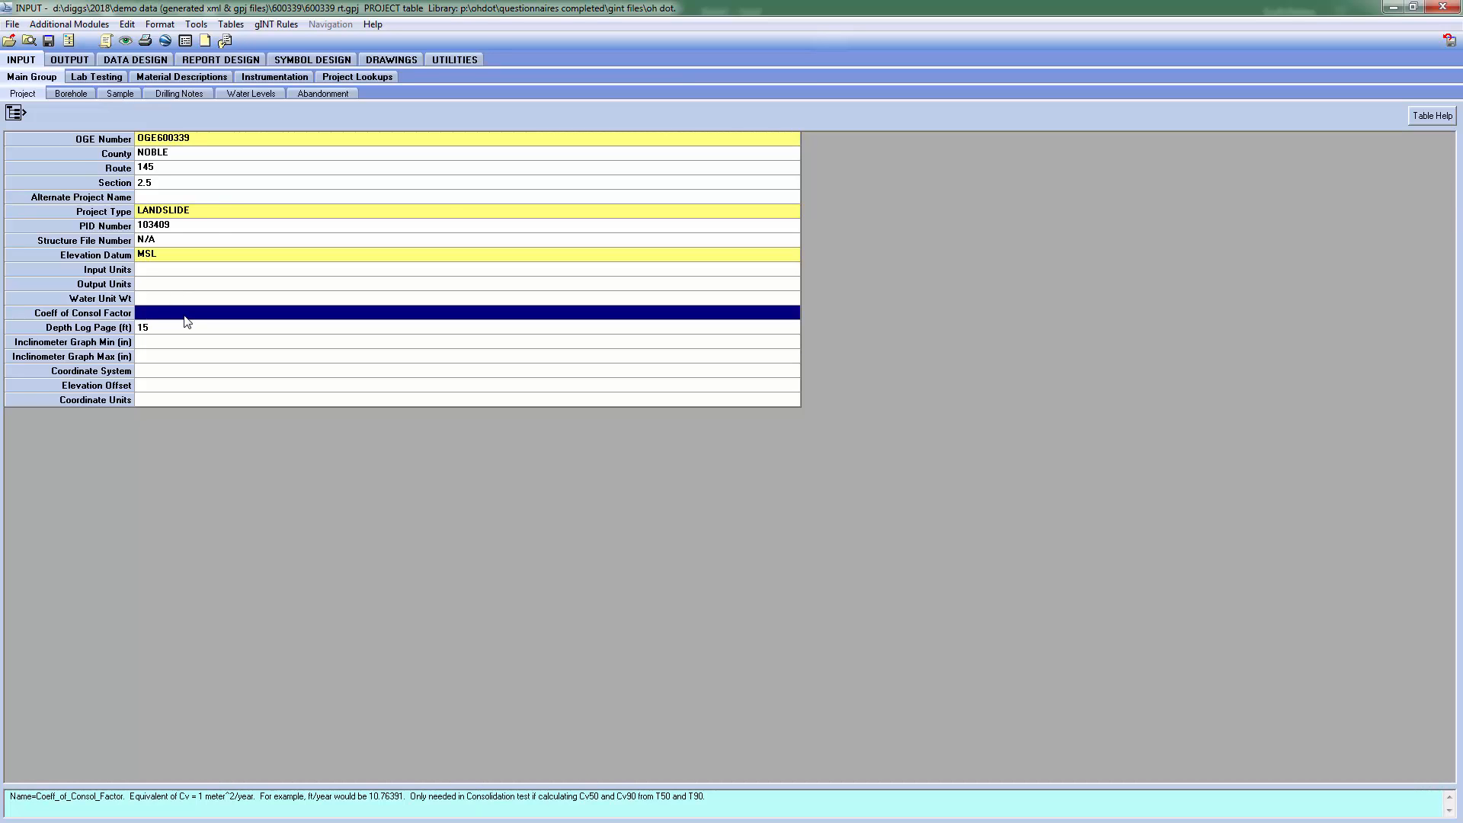
Review the imported data in the Borehole, Sample and Drilling Notes tables
click(69, 93)
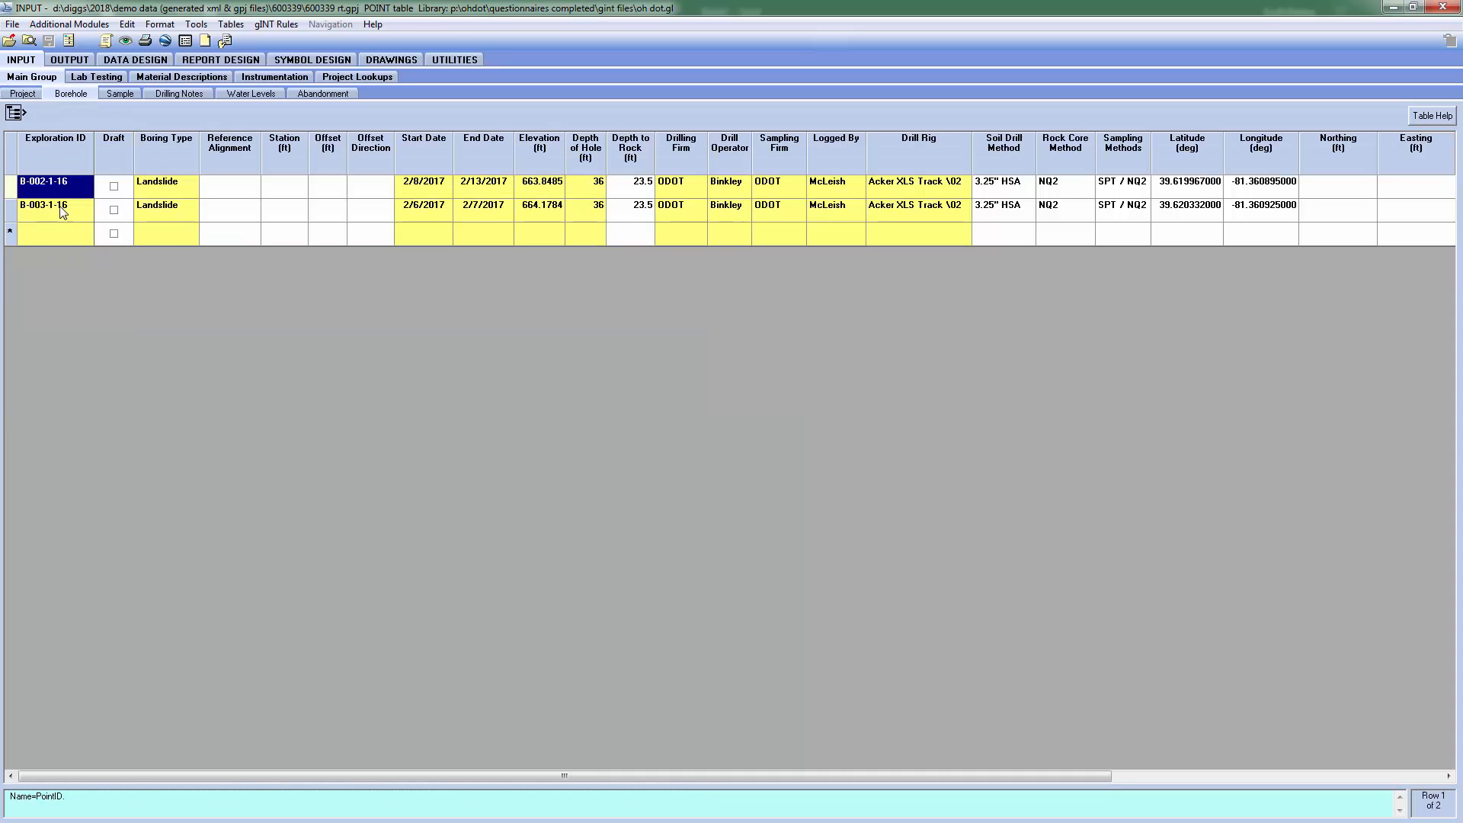
click(118, 95)
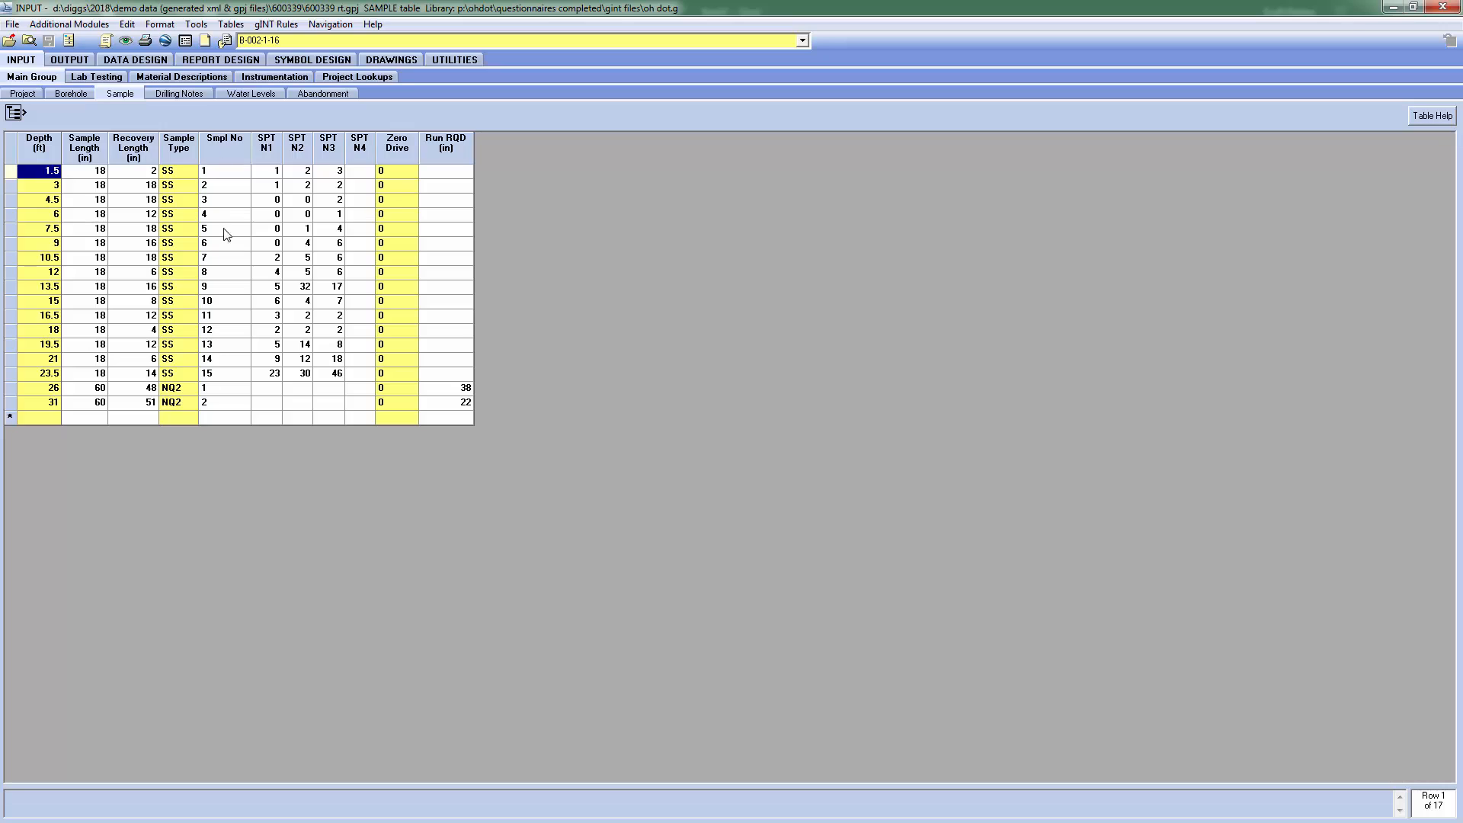
click(183, 94)
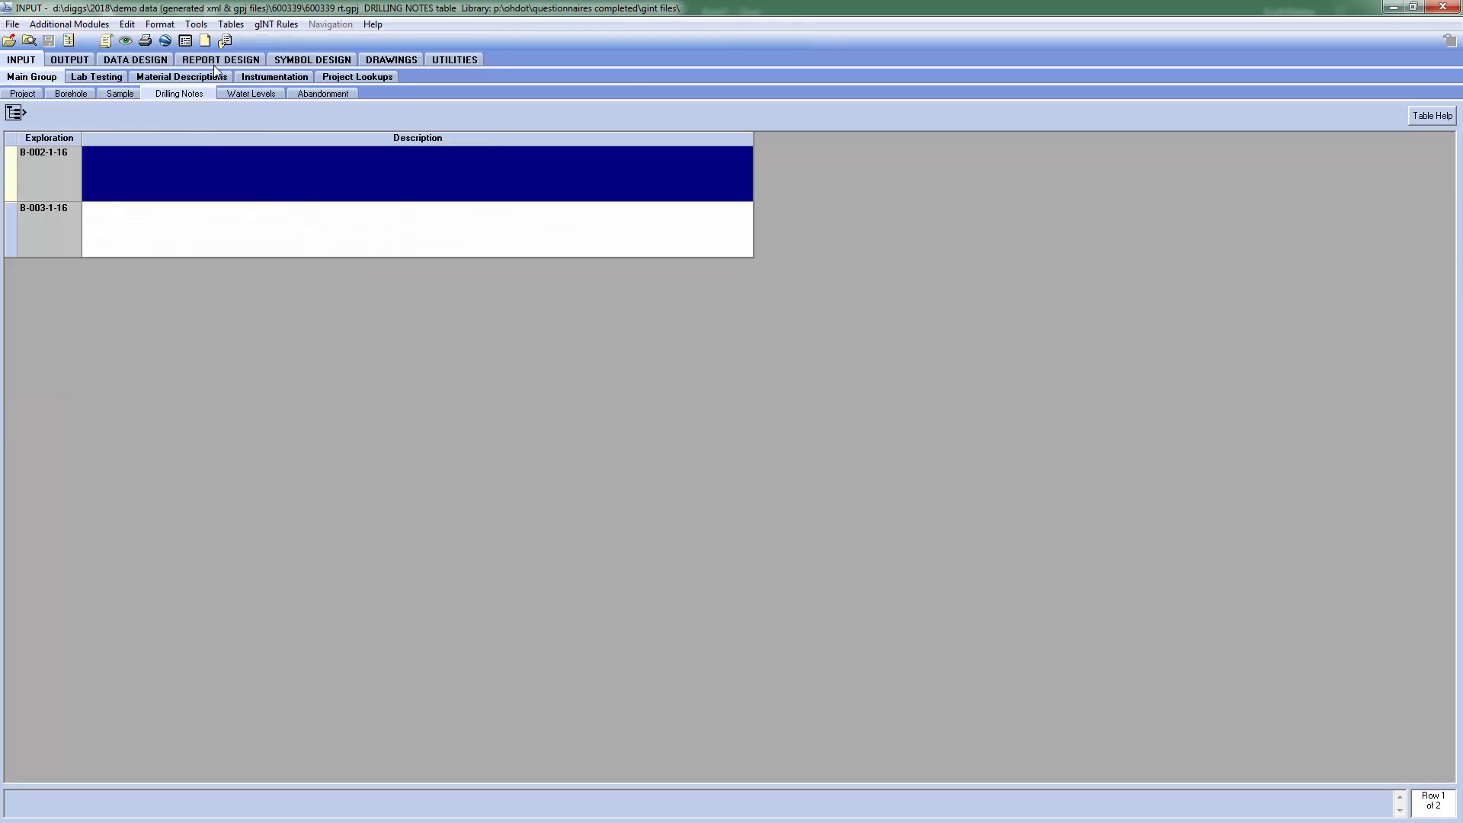
Review the imported Water Levels, Lithology, Soil Components and Rock Components tables for boring B-002-1-16
click(245, 94)
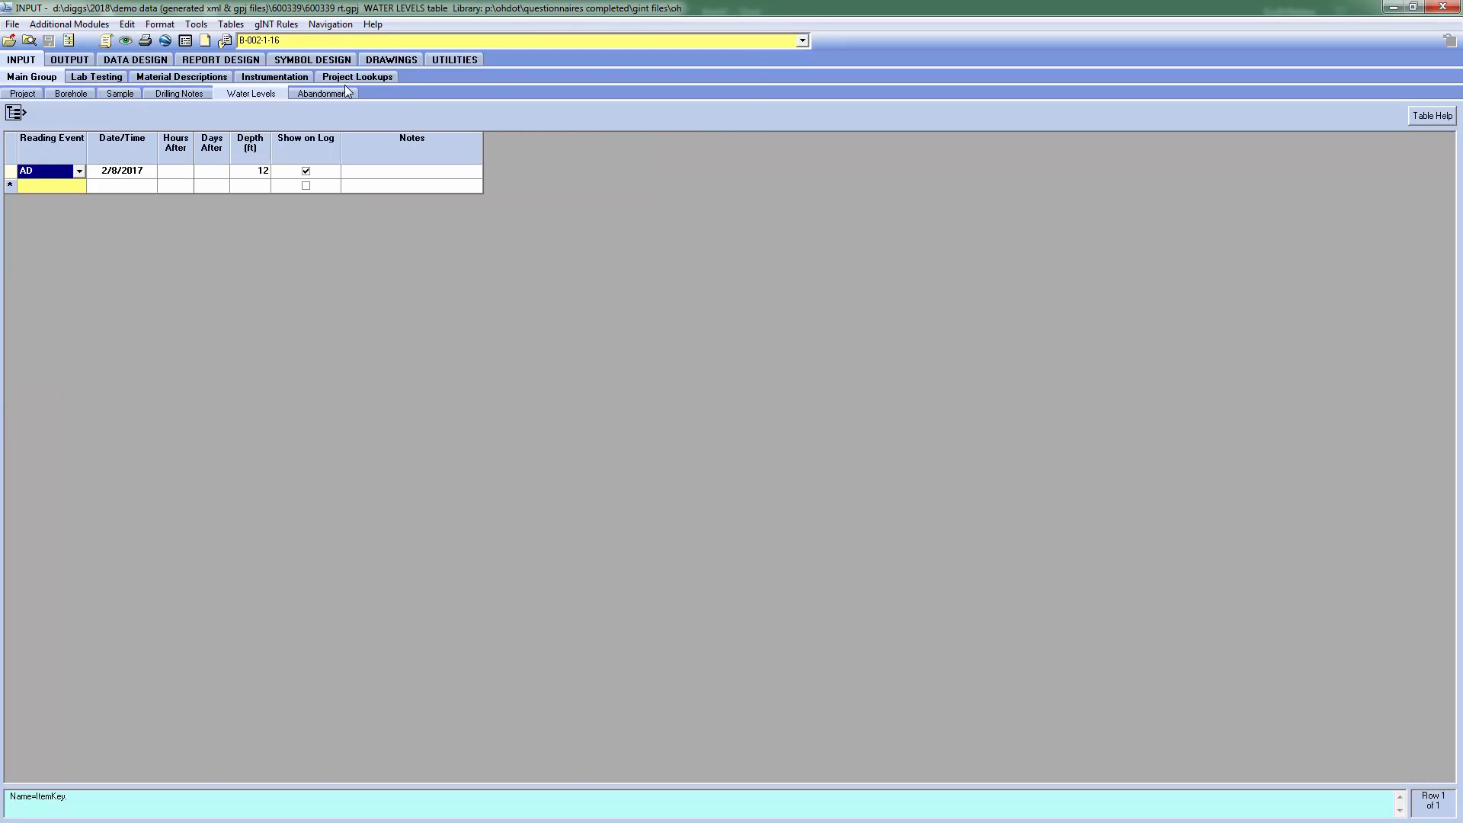
click(212, 78)
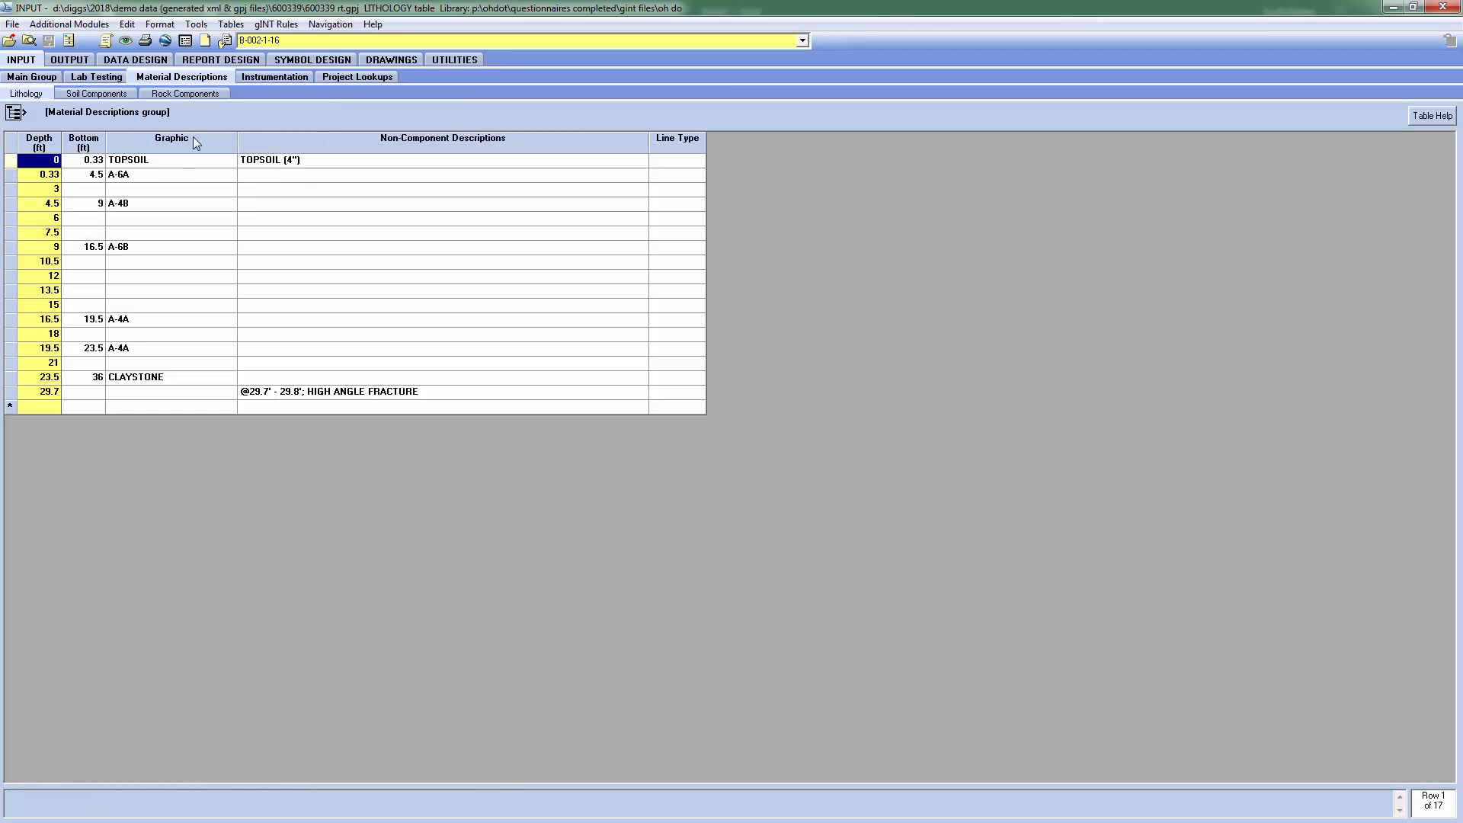
click(98, 93)
click(179, 95)
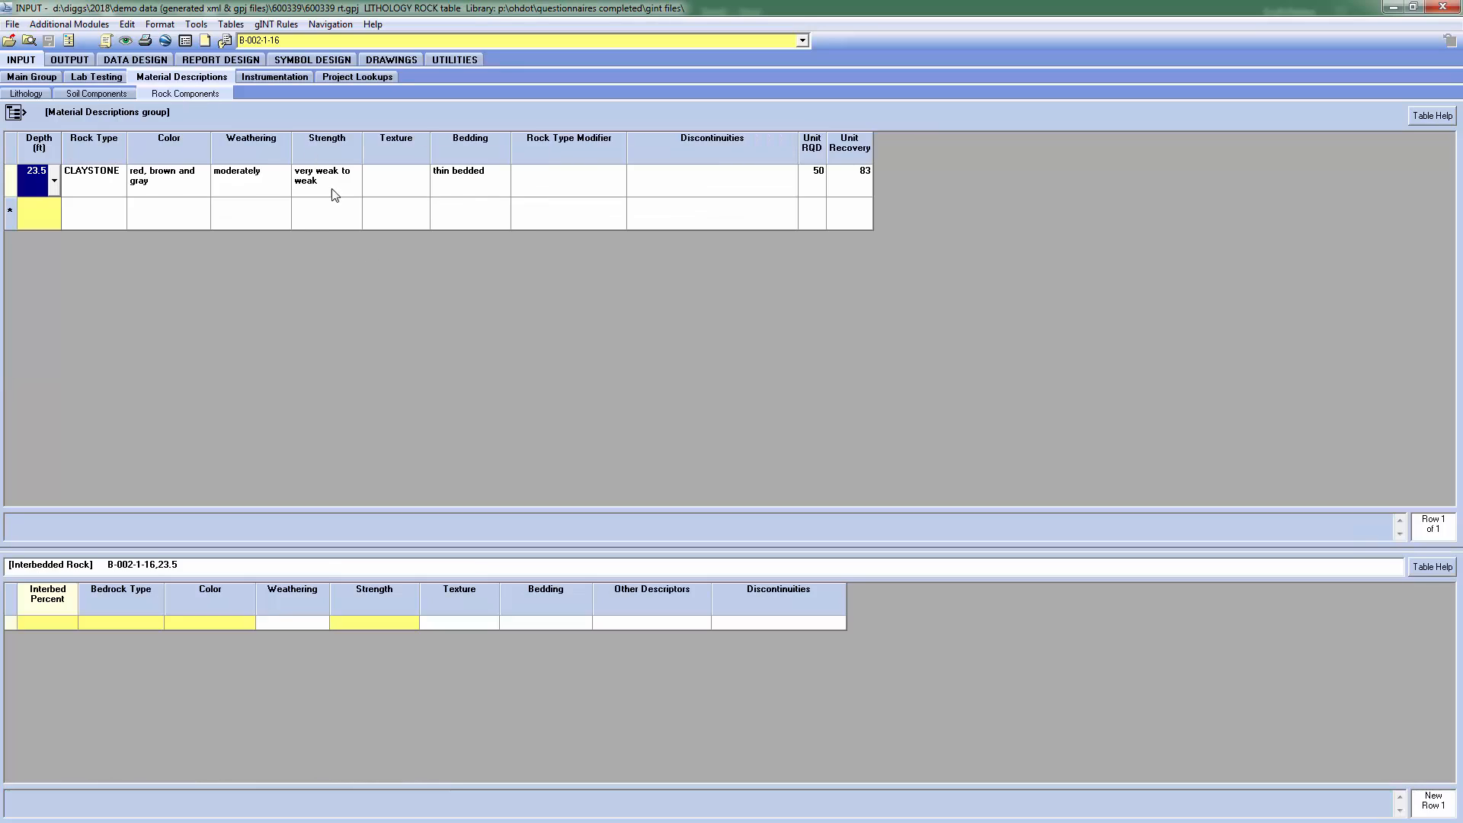
Review the boring's Lab Specimen, Wc Density and Atterberg lab testing tables
click(99, 78)
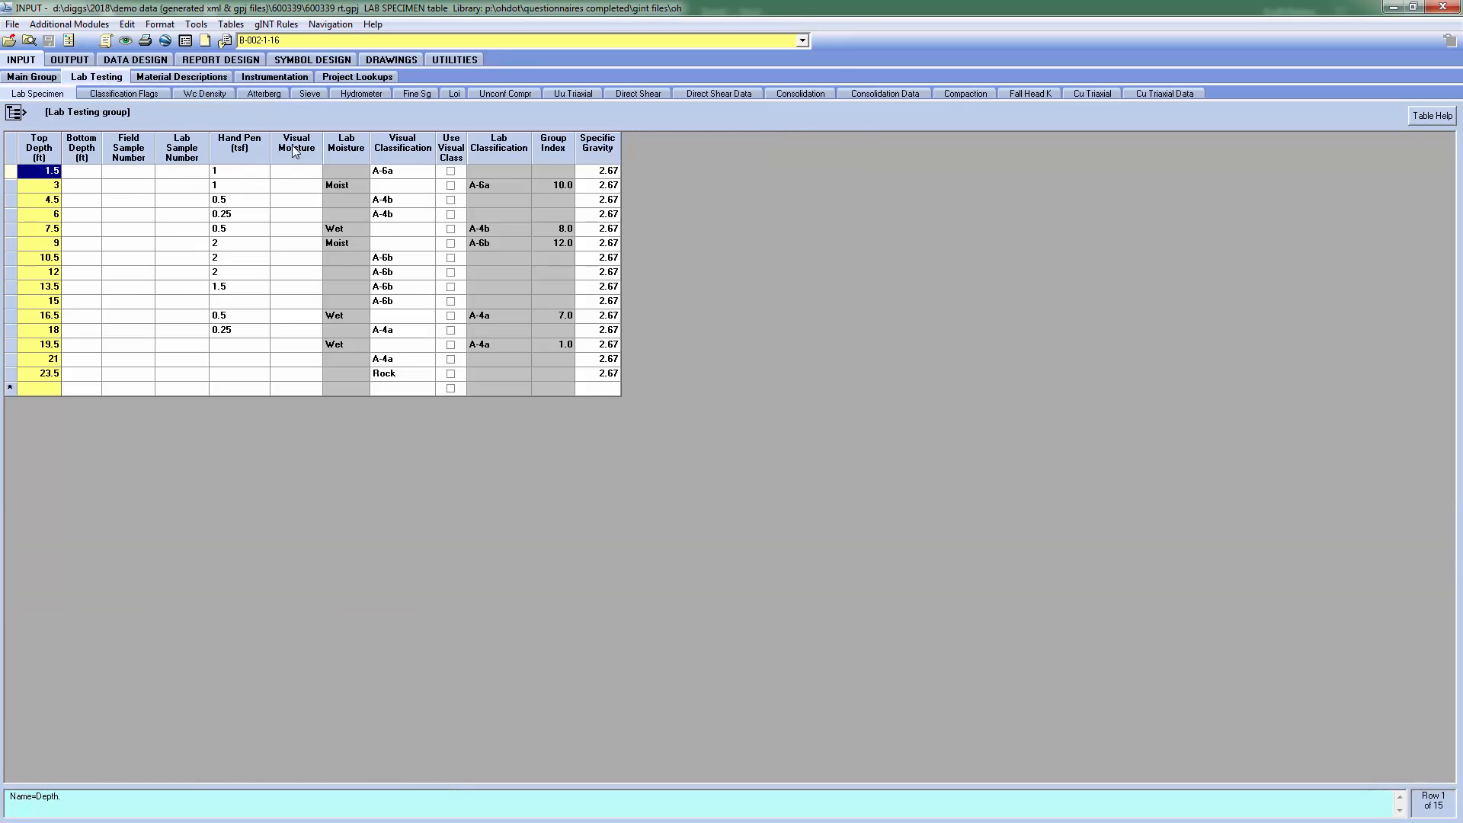
click(227, 94)
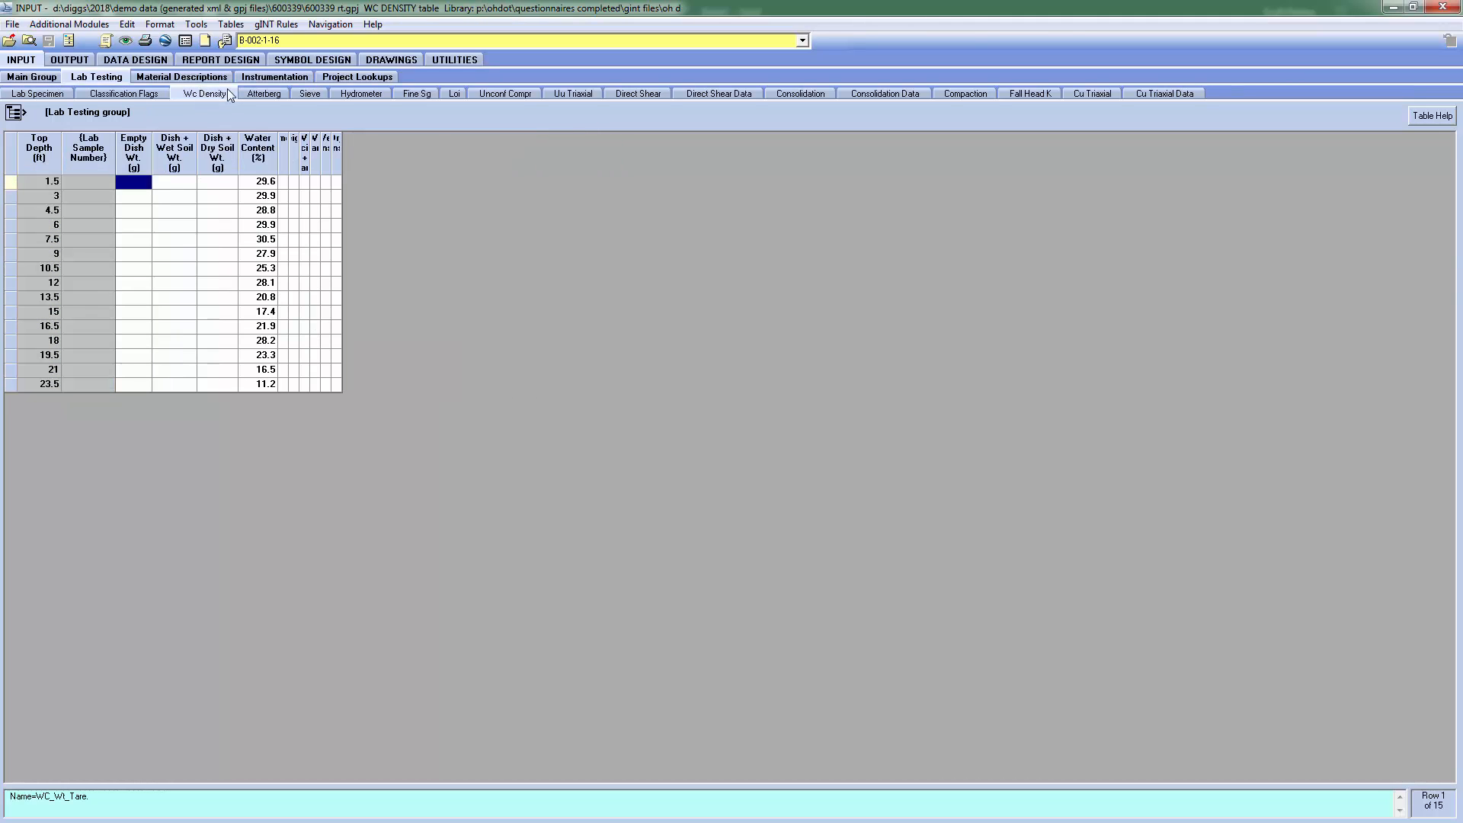
click(273, 94)
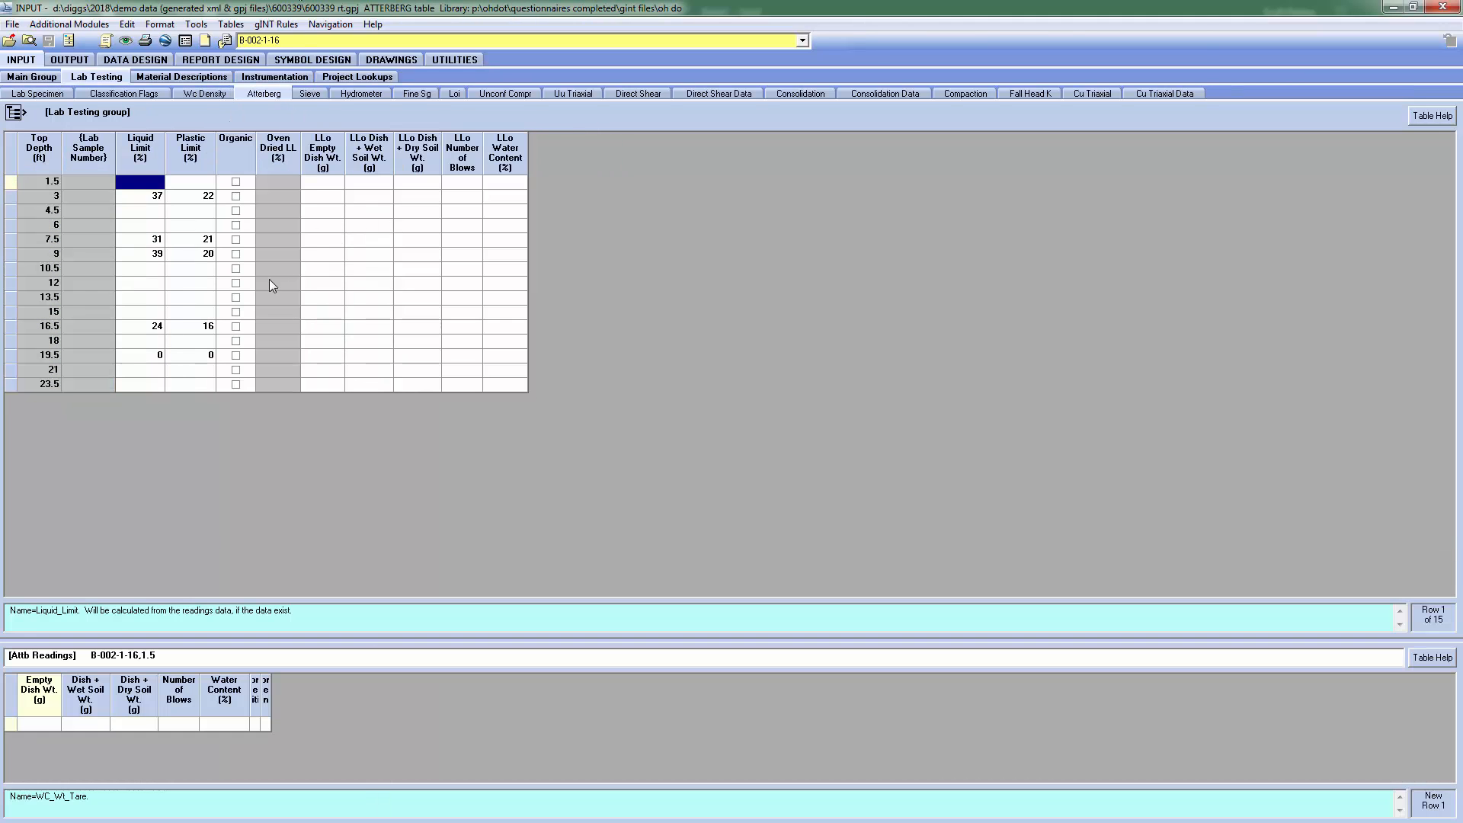
Examine the sieve readings for the 3 to 7.5 ft samples and the hydrometer readings for the 7.5 and 3 ft samples
click(311, 92)
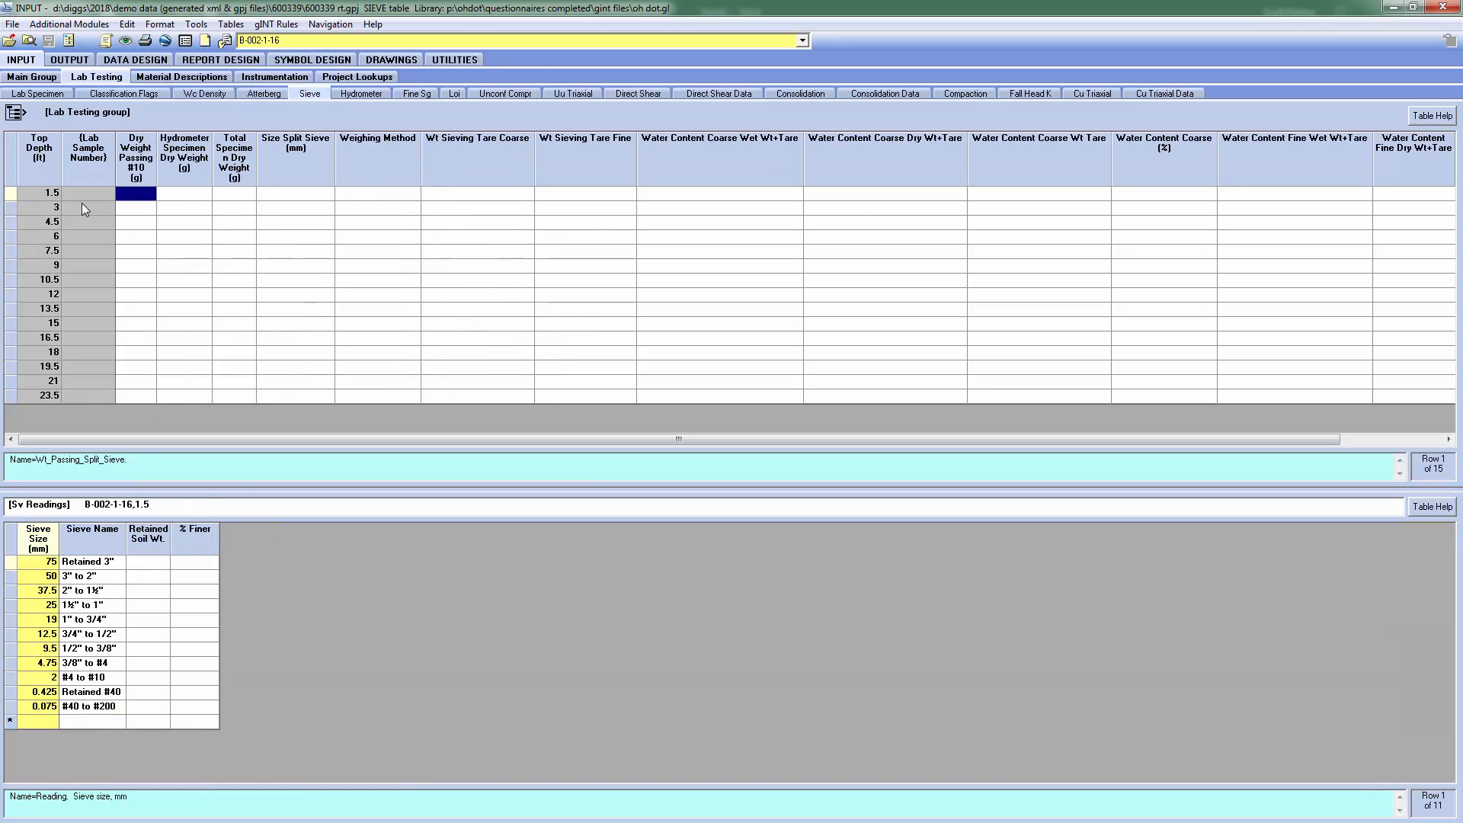
click(141, 213)
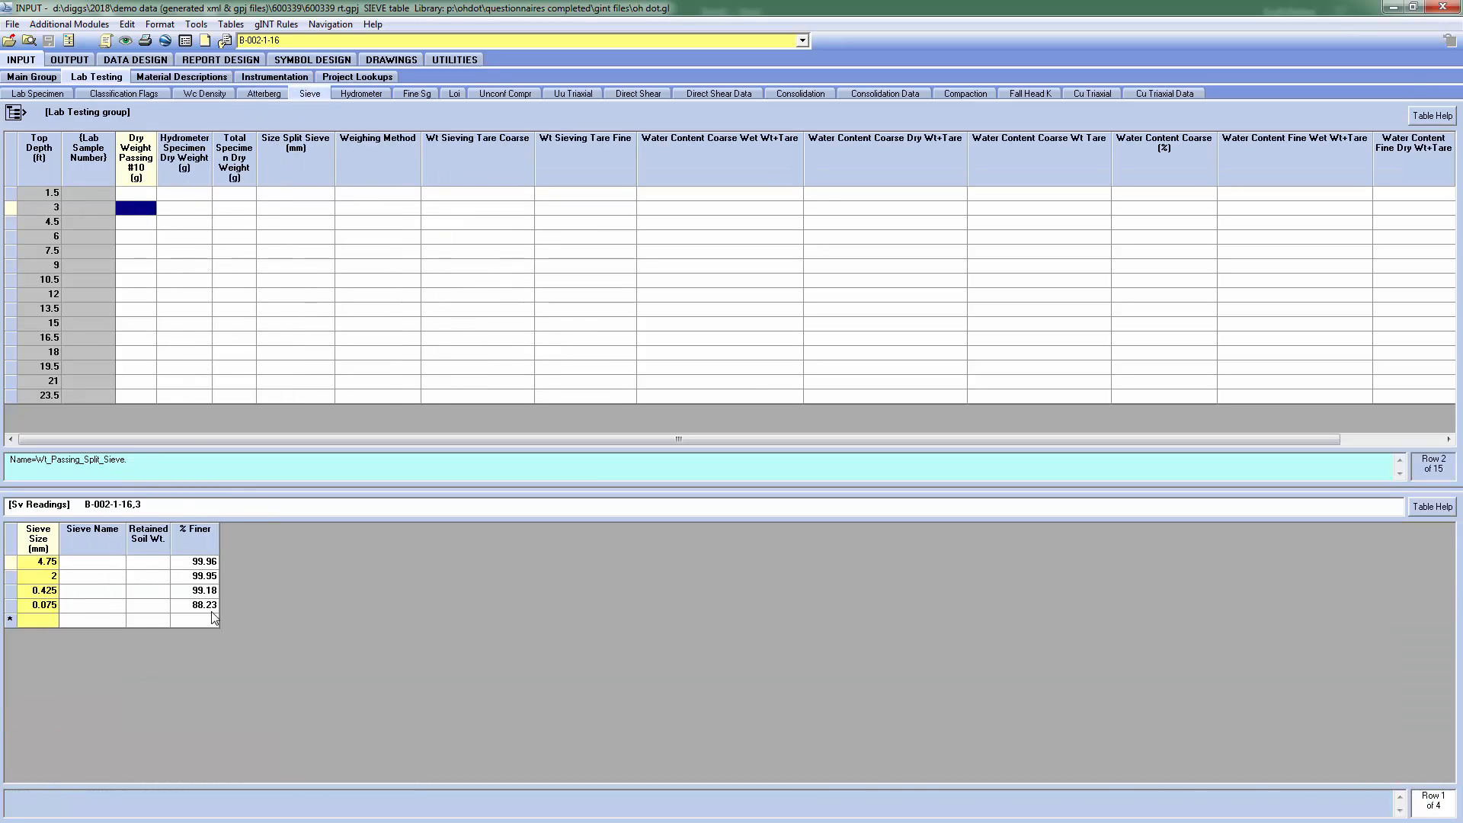
click(134, 222)
click(135, 236)
click(135, 252)
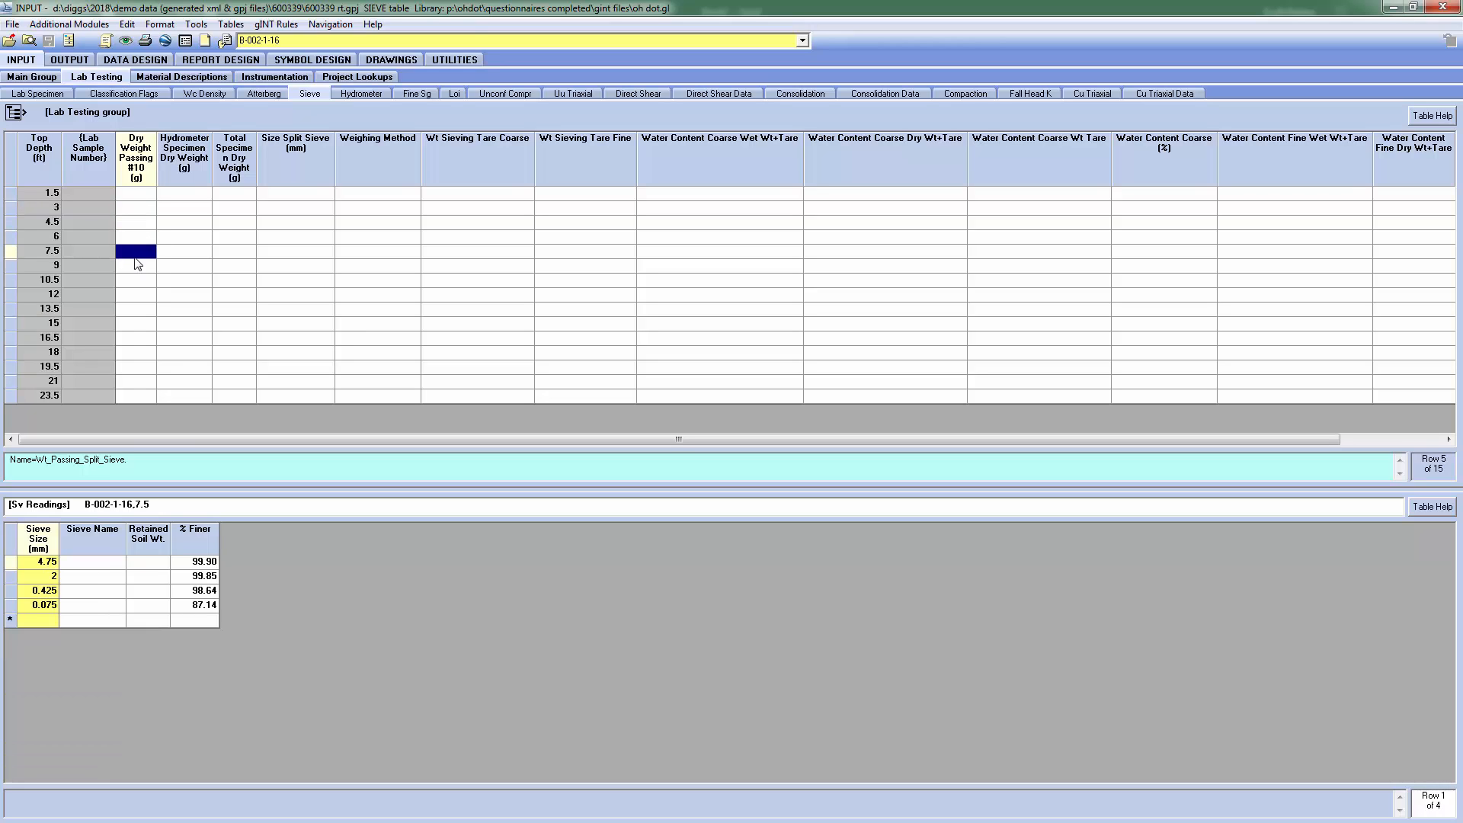
click(359, 94)
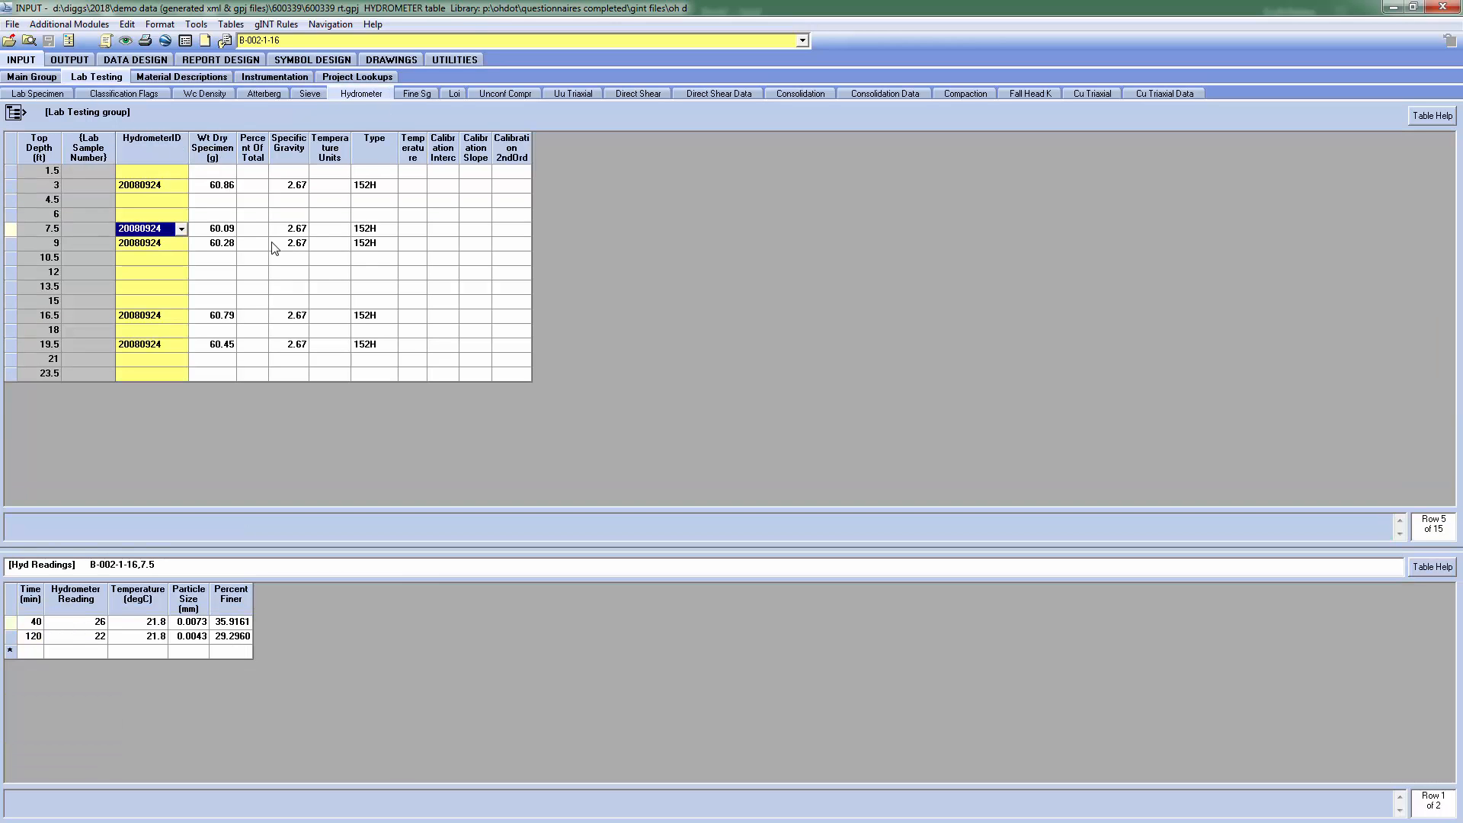
click(181, 188)
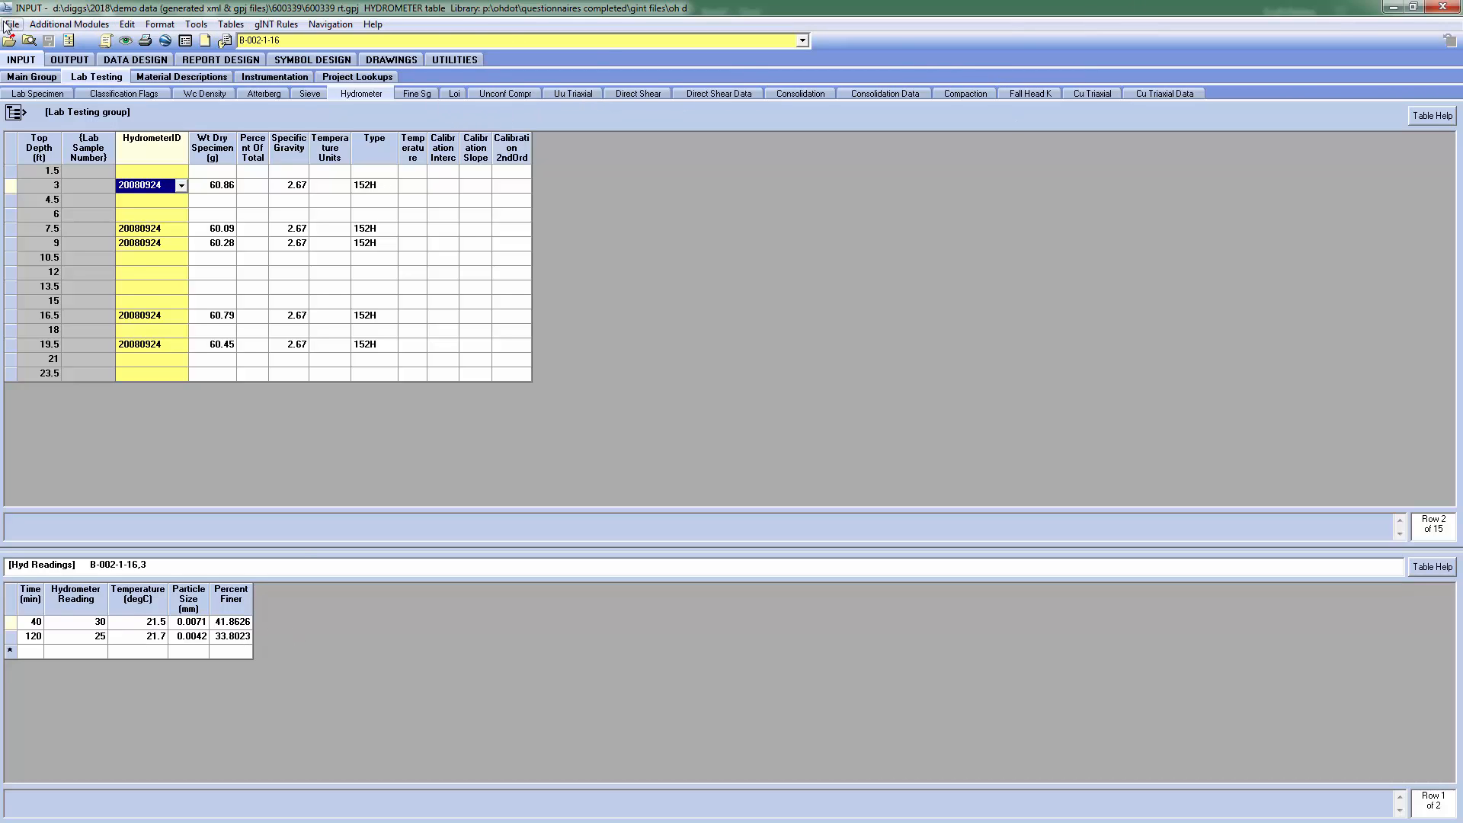
Set up the log output for exploration B-002-1-16 only
click(76, 60)
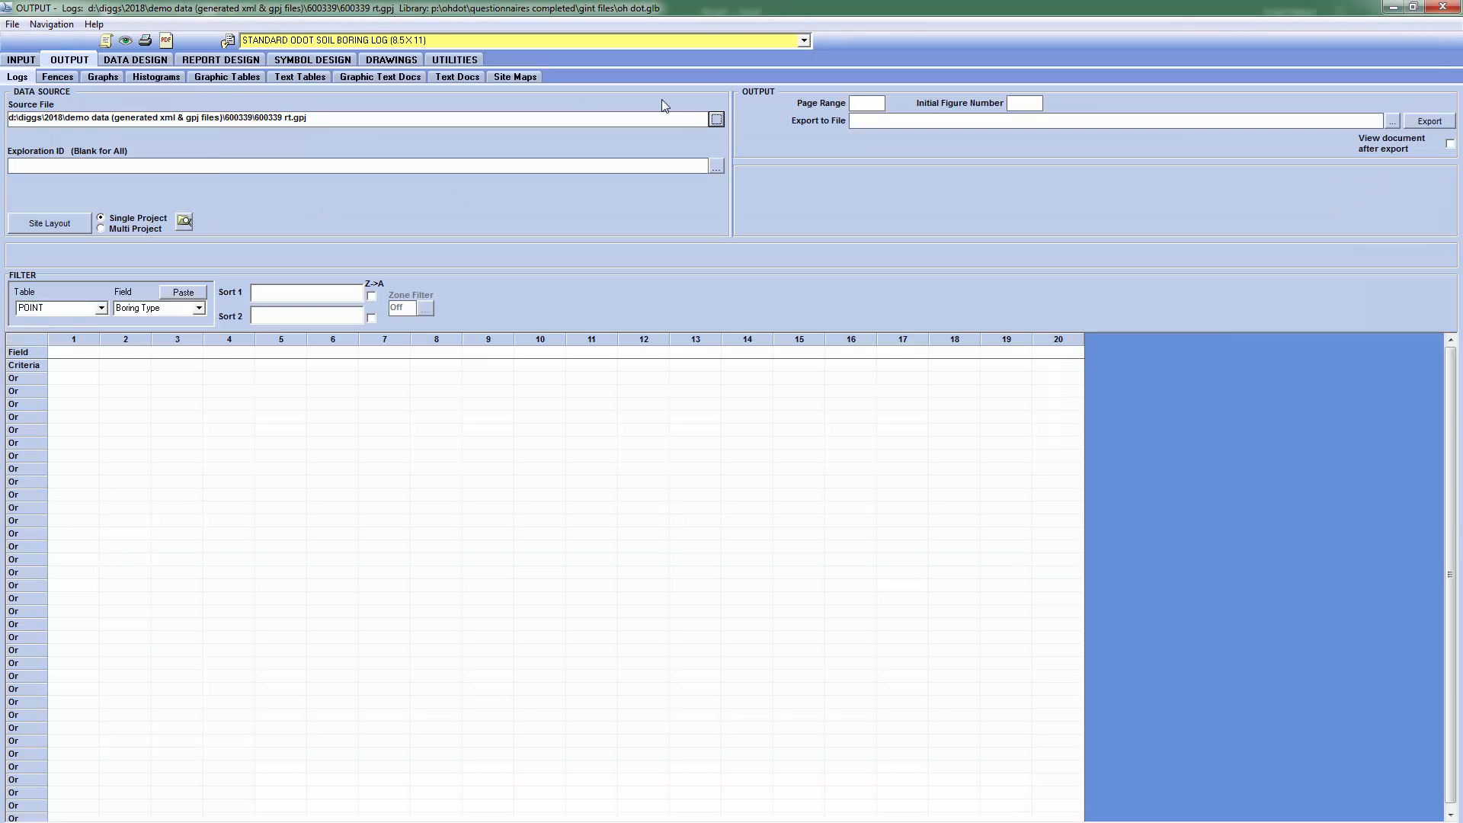
click(719, 167)
double_click(680, 389)
Set the log's export file to the existing rt.pdf on the Desktop
click(1431, 122)
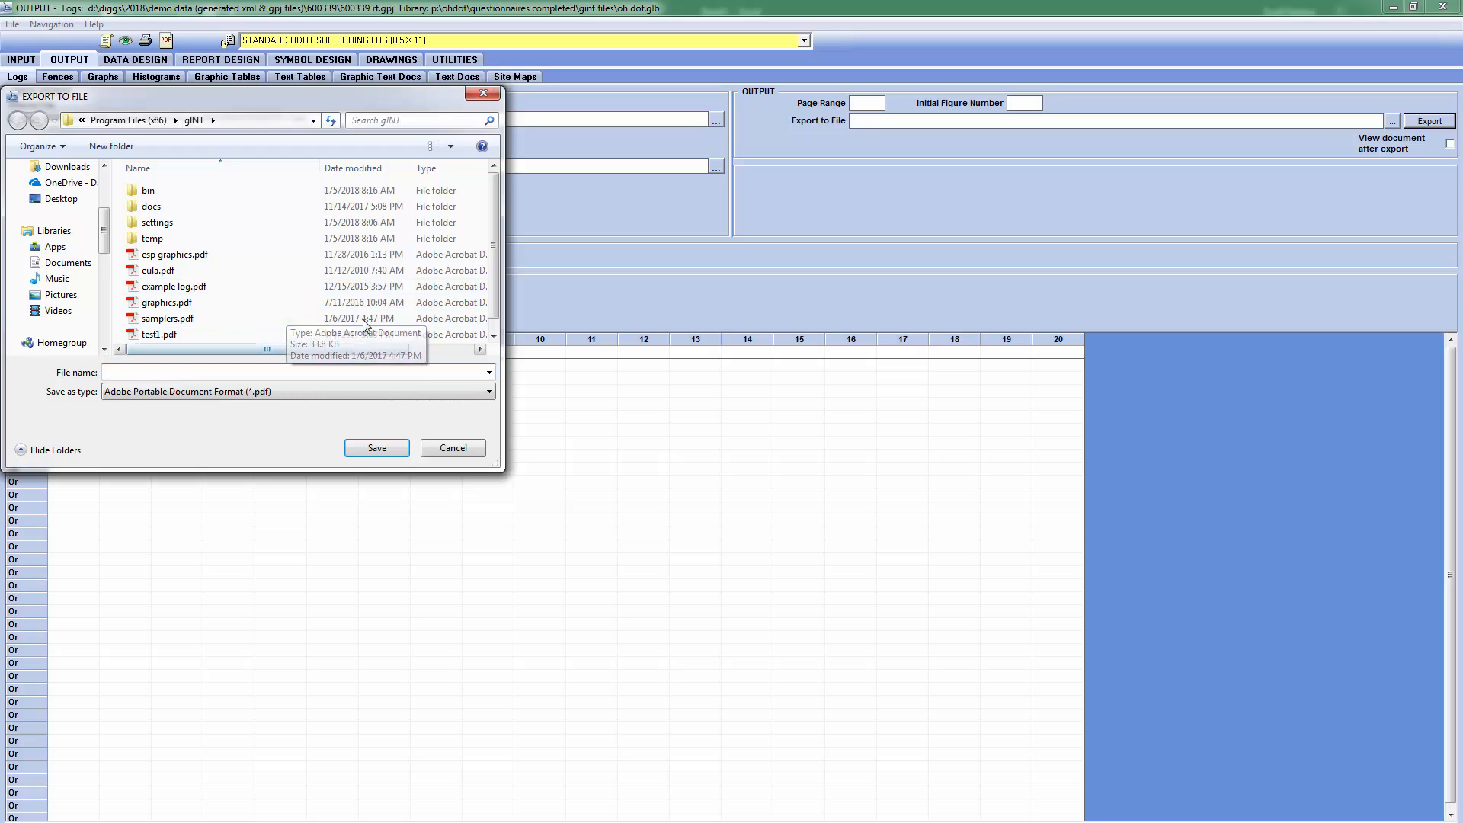
click(63, 199)
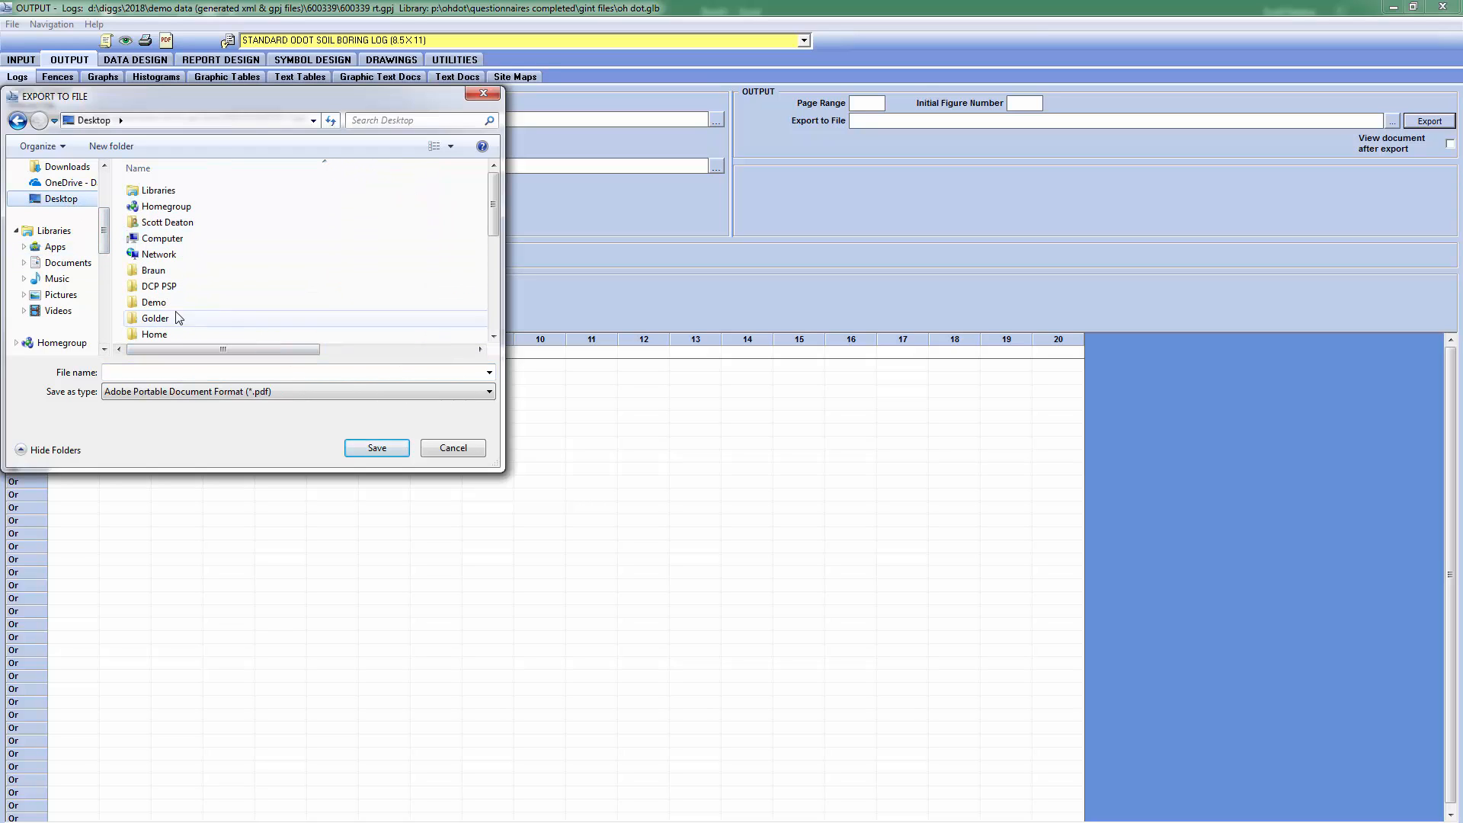
scroll(251, 313, down, 5)
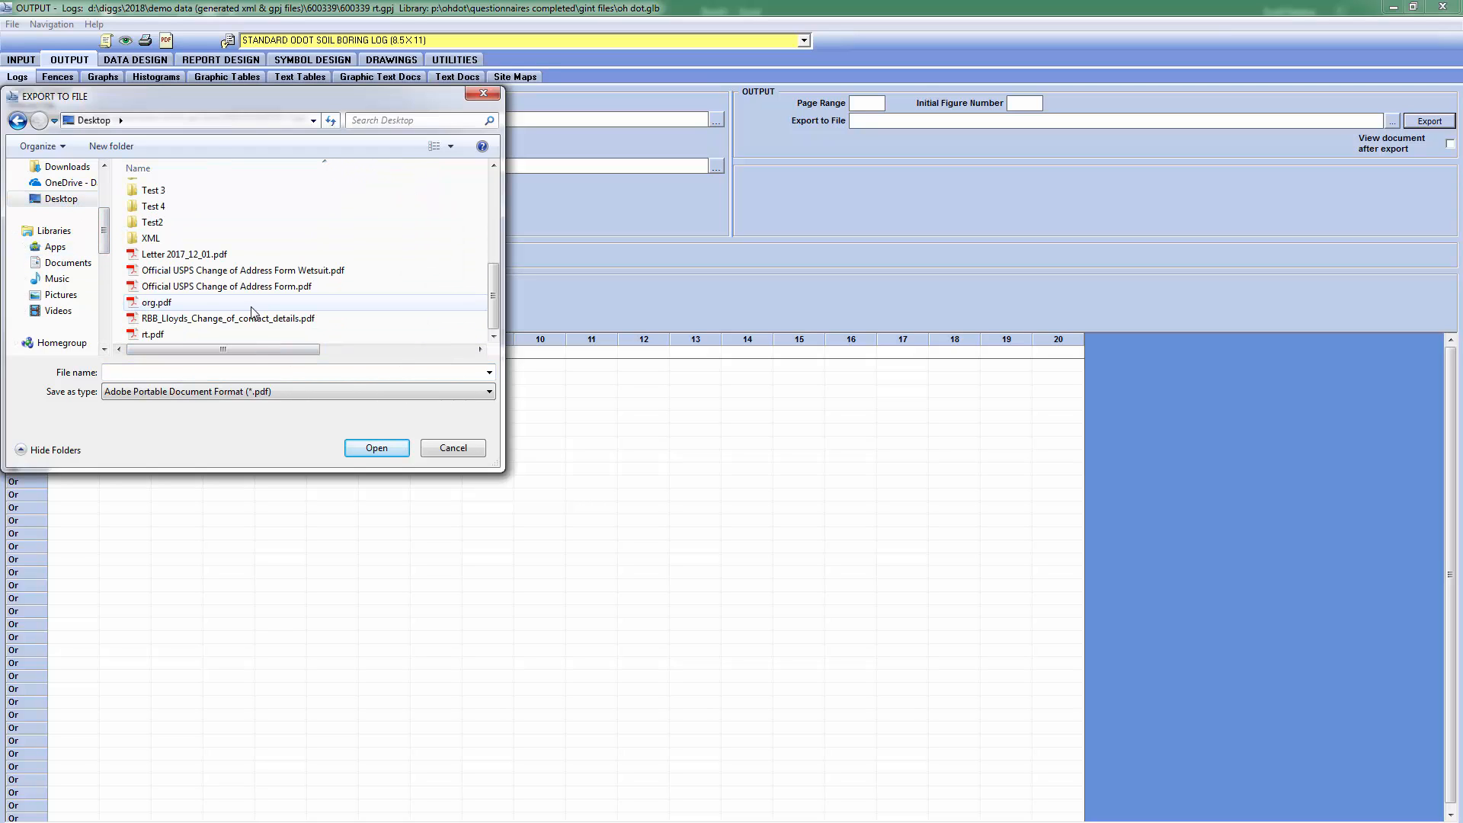
click(154, 335)
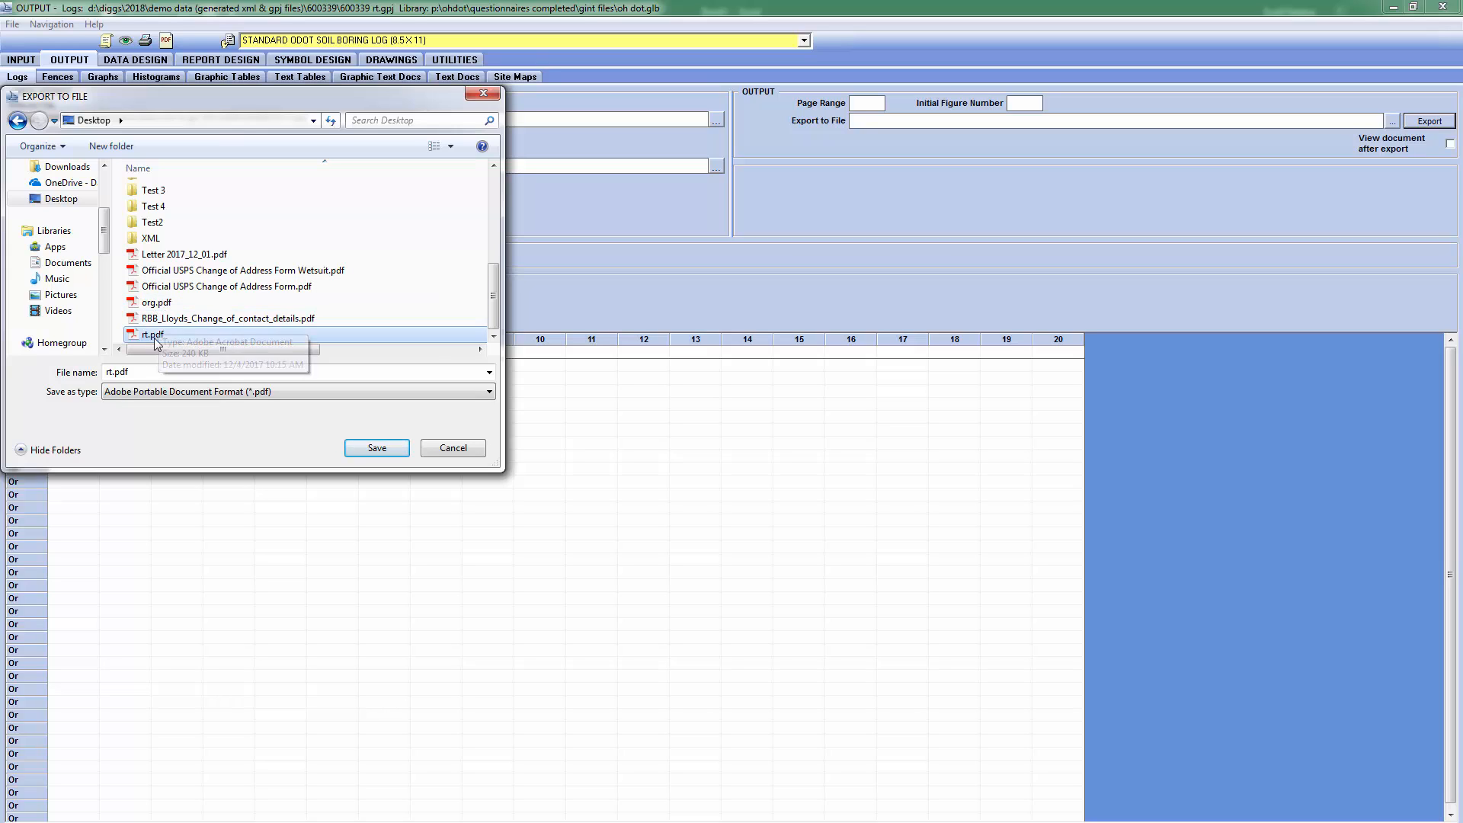
double_click(154, 335)
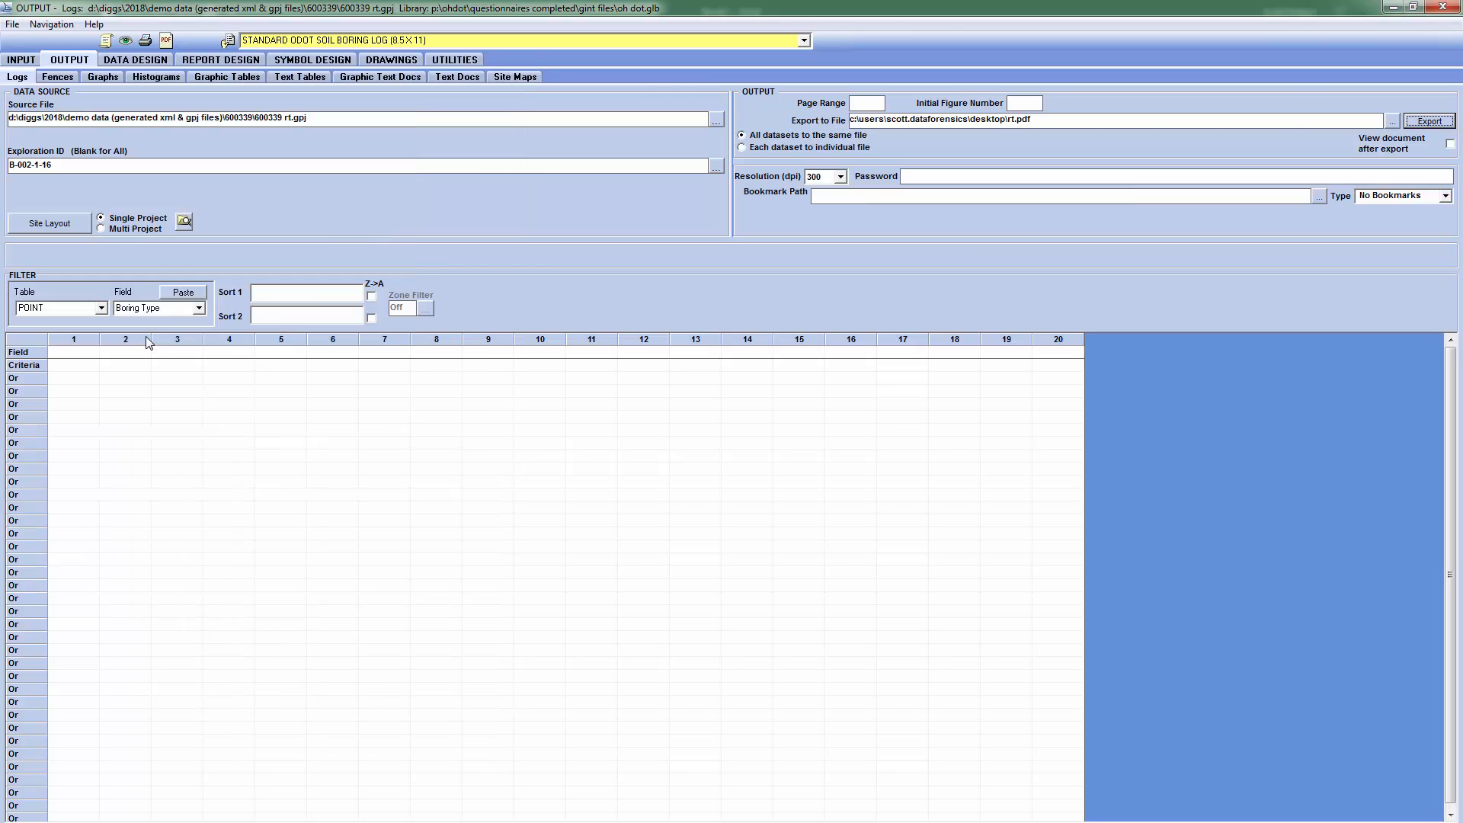
Enable viewing the document after export and export the boring log, overwriting the existing rt.pdf
click(1450, 144)
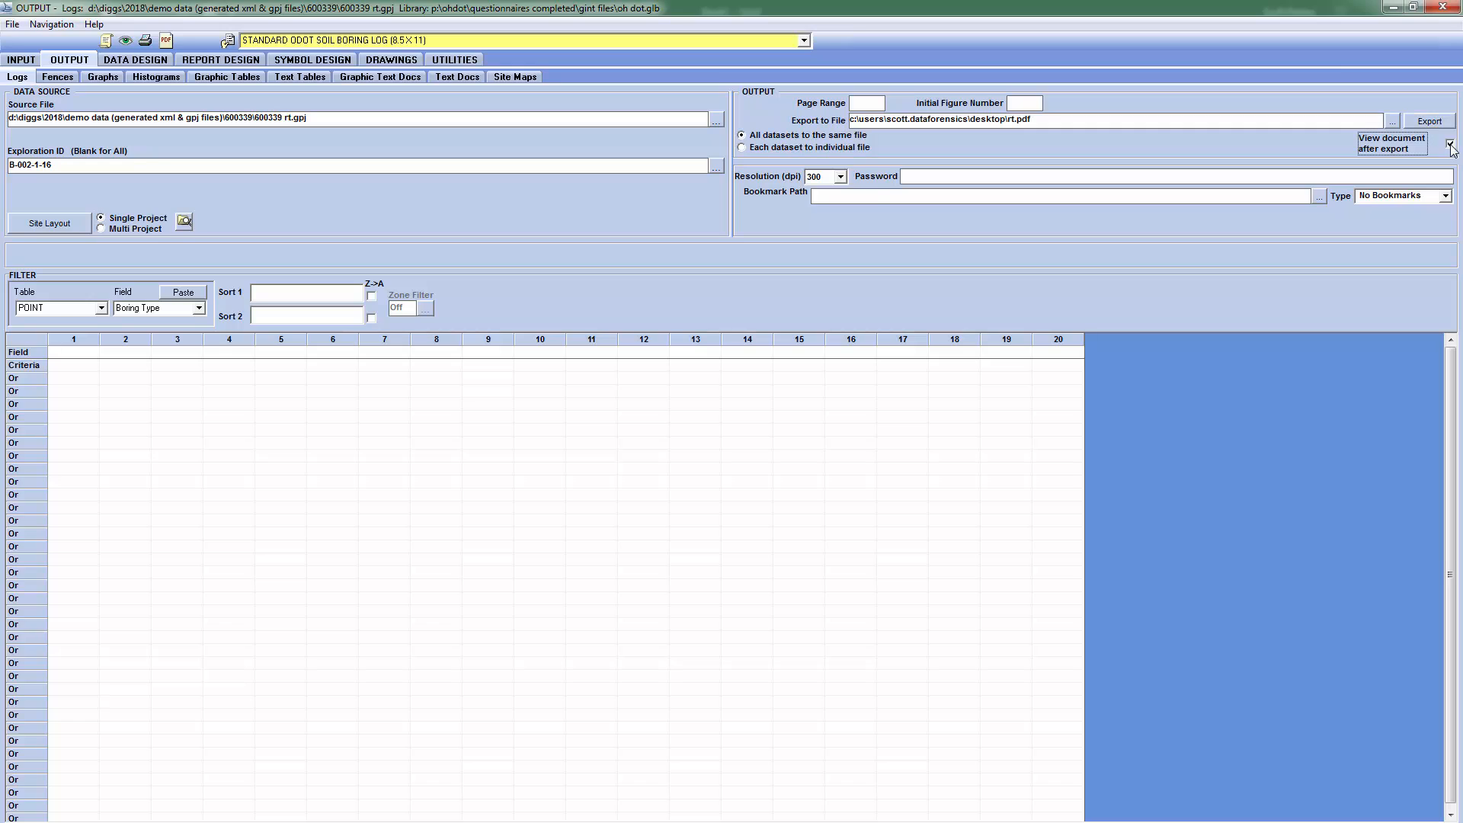
click(1429, 123)
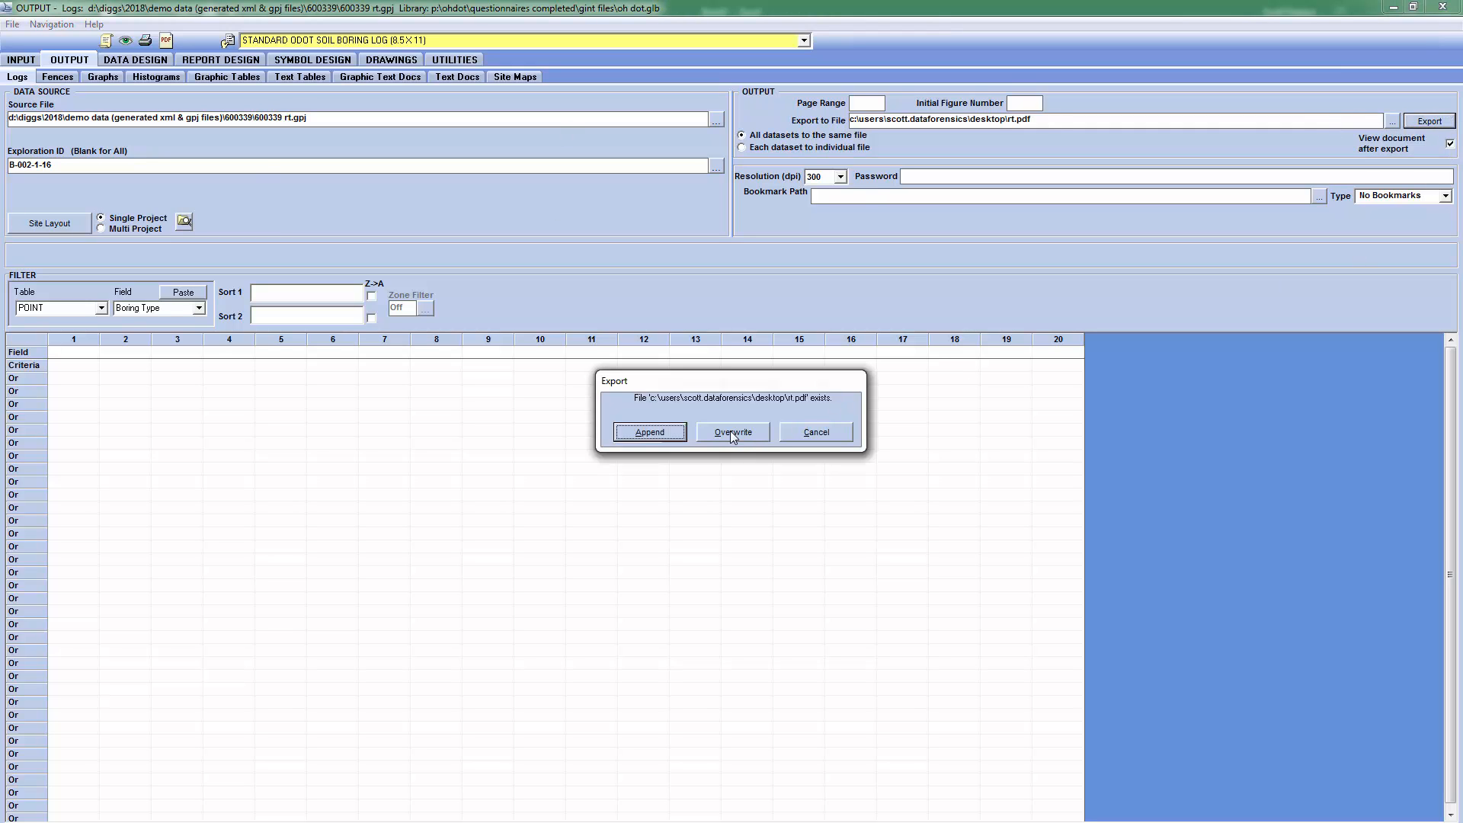
click(730, 431)
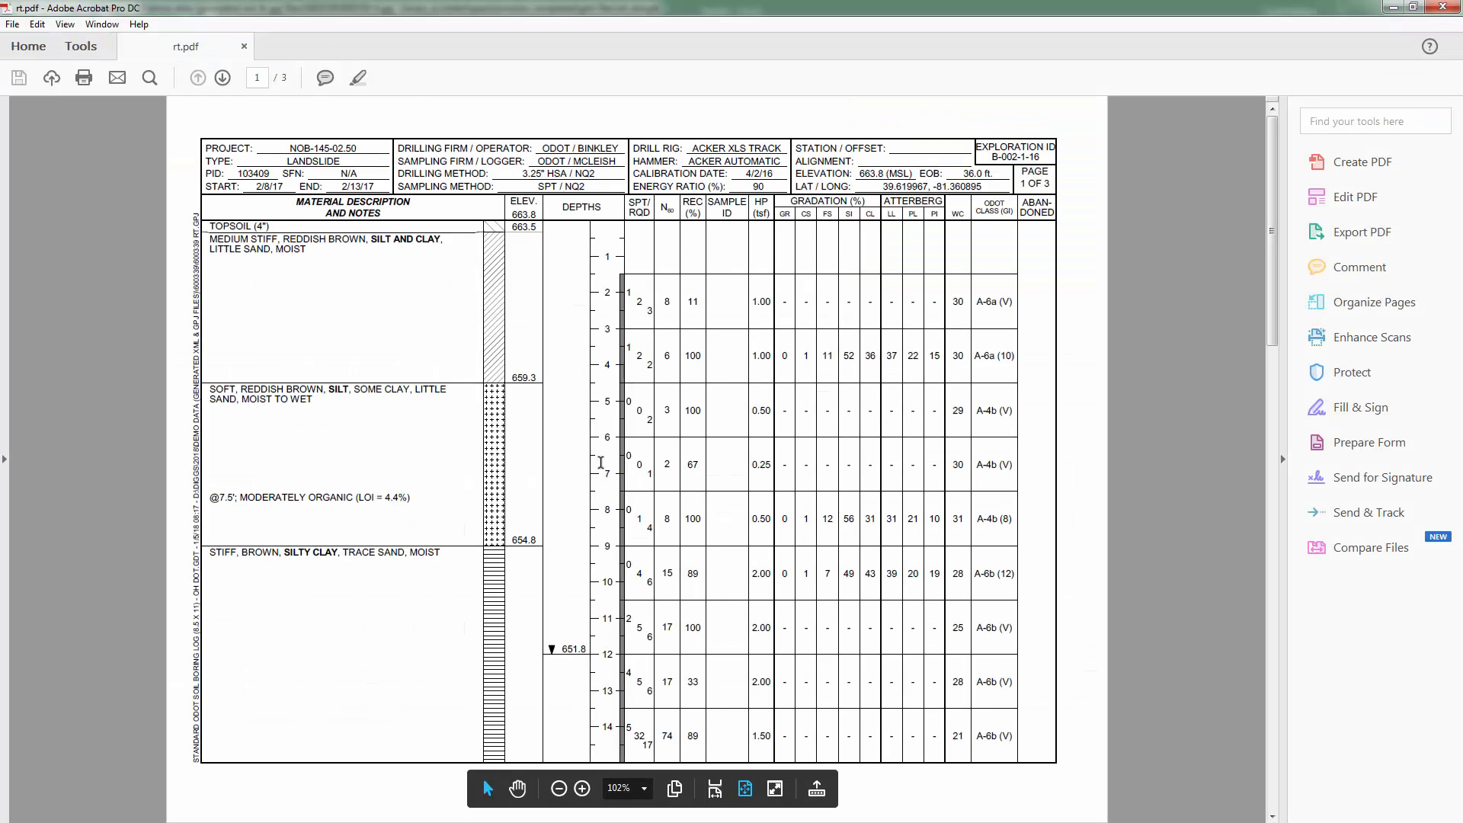
Open org.pdf from the Desktop alongside rt.pdf and reorder the documents so rt.pdf comes after org.pdf
click(12, 25)
click(61, 49)
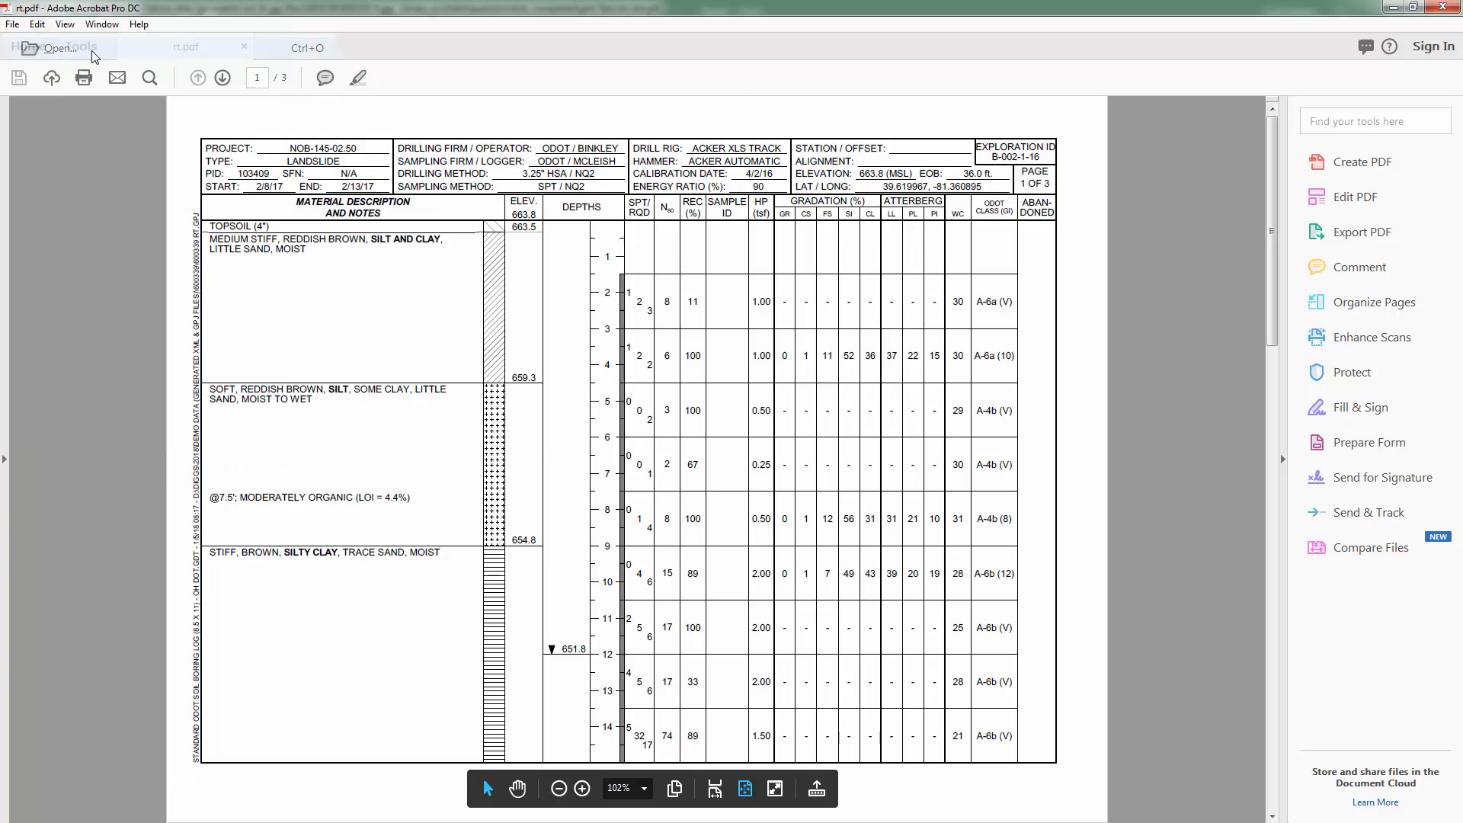
click(554, 396)
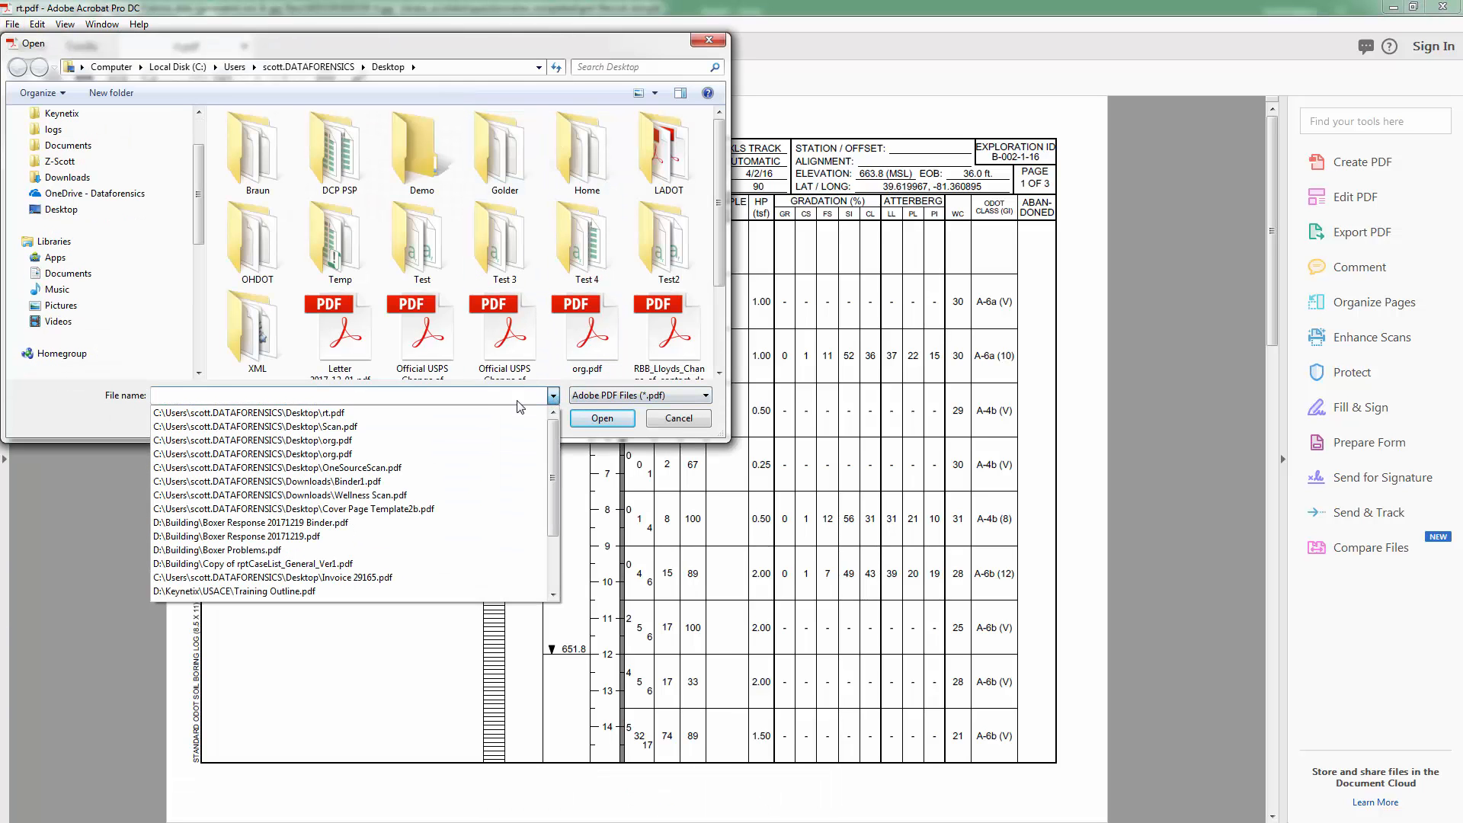
click(440, 440)
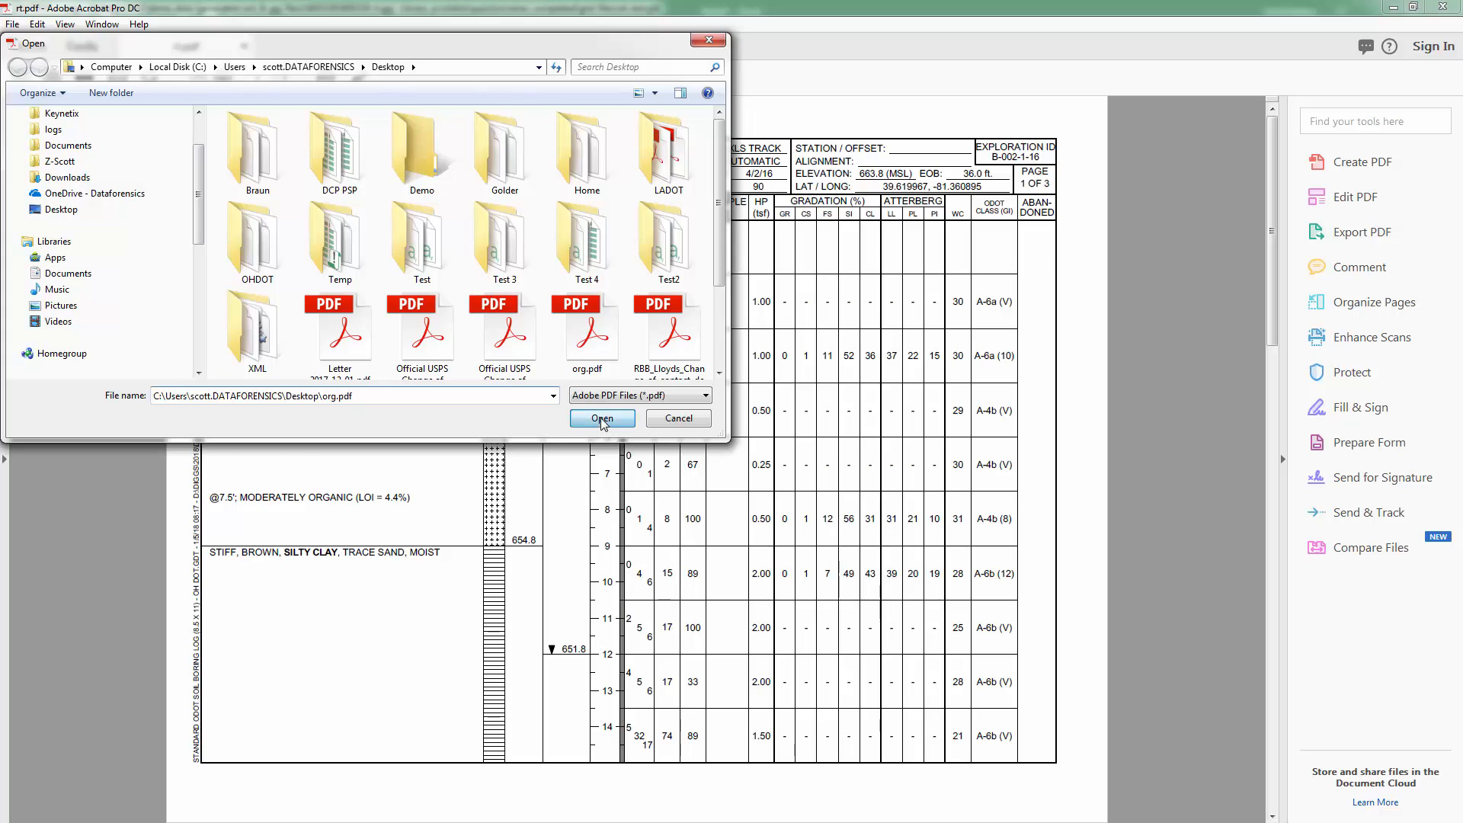
click(601, 418)
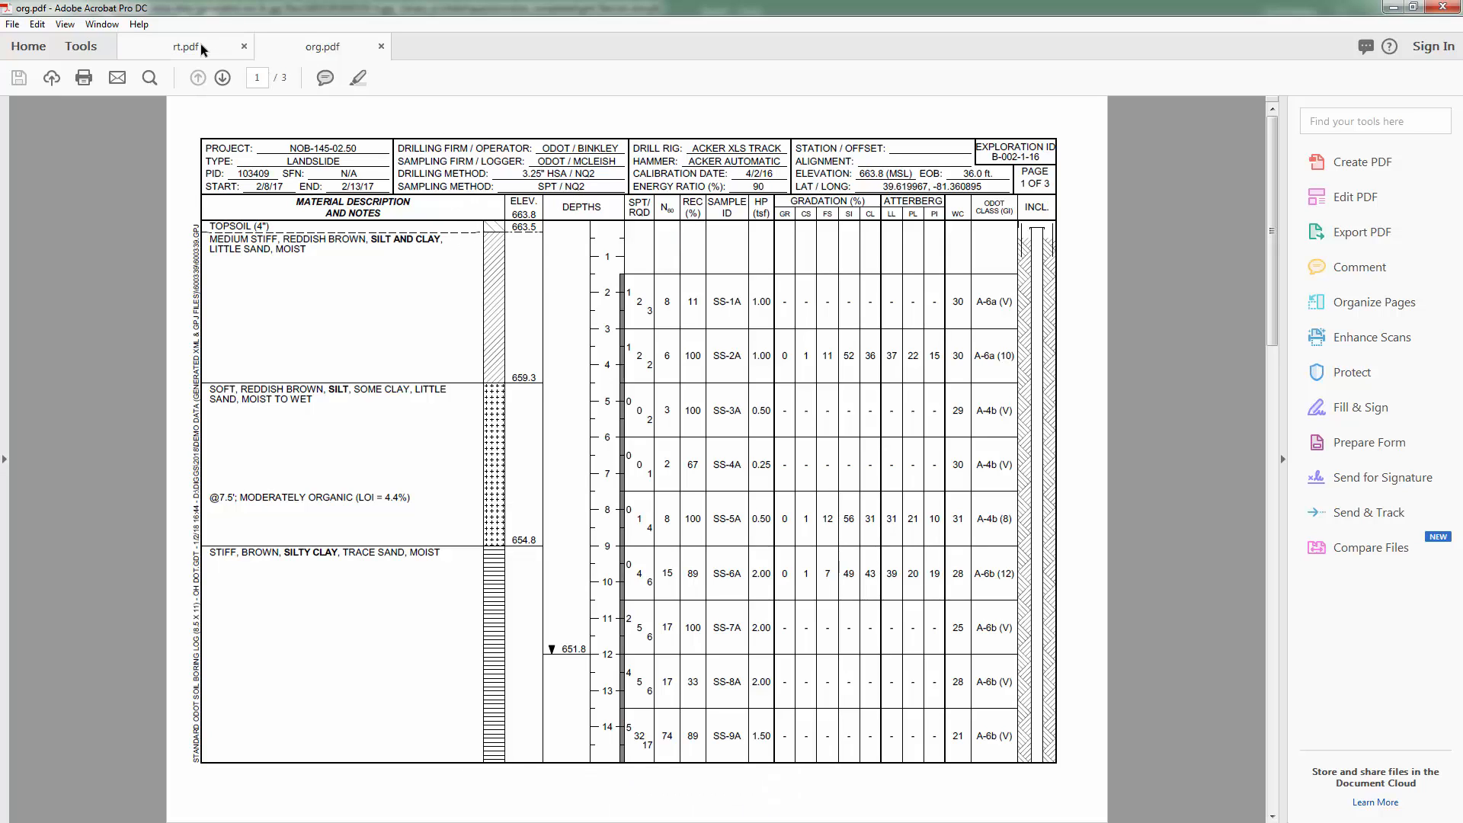
drag(198, 44, 284, 45)
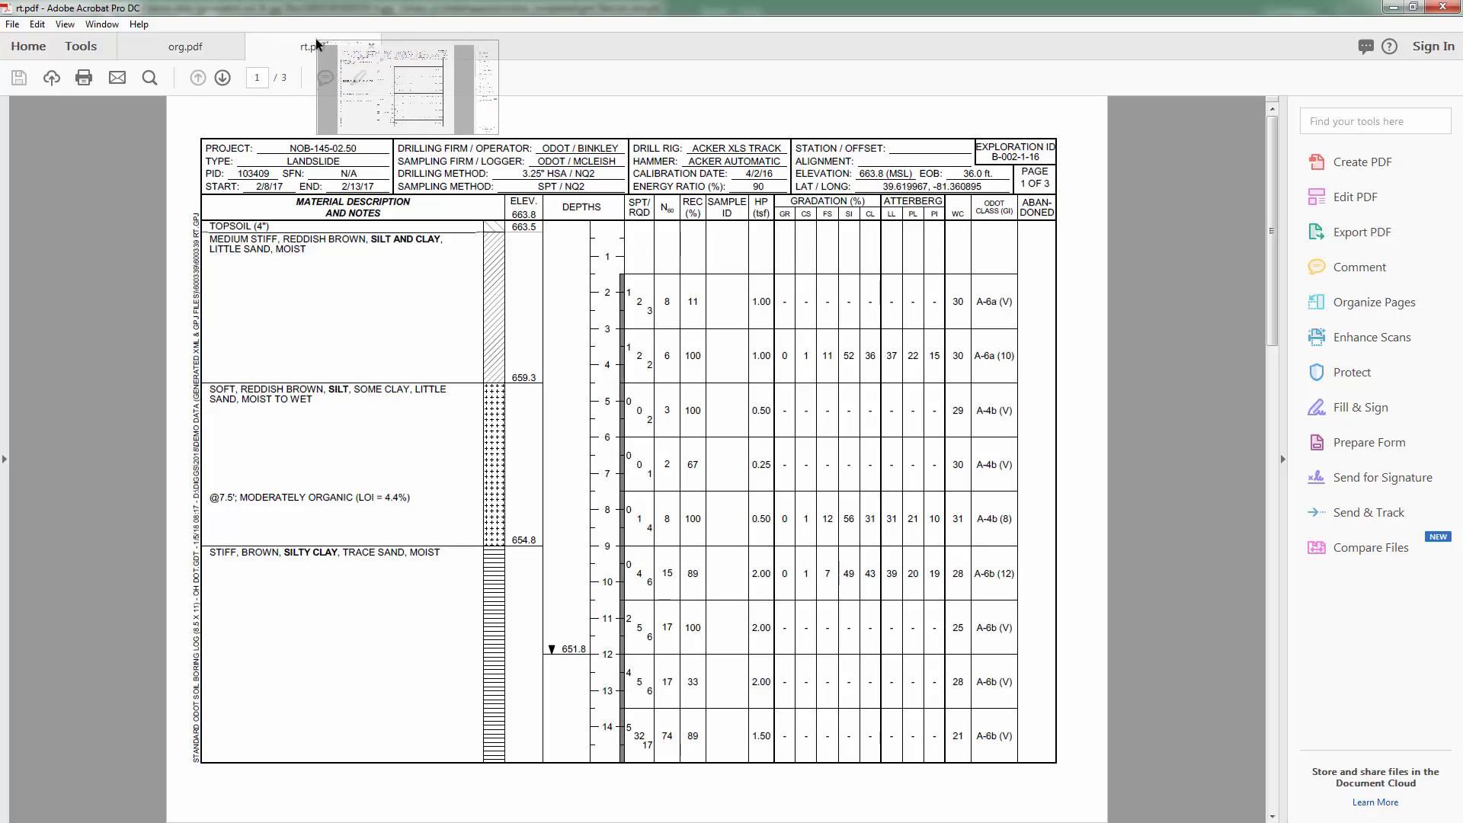
Compare page 1 of the boring log between org.pdf and rt.pdf
click(213, 50)
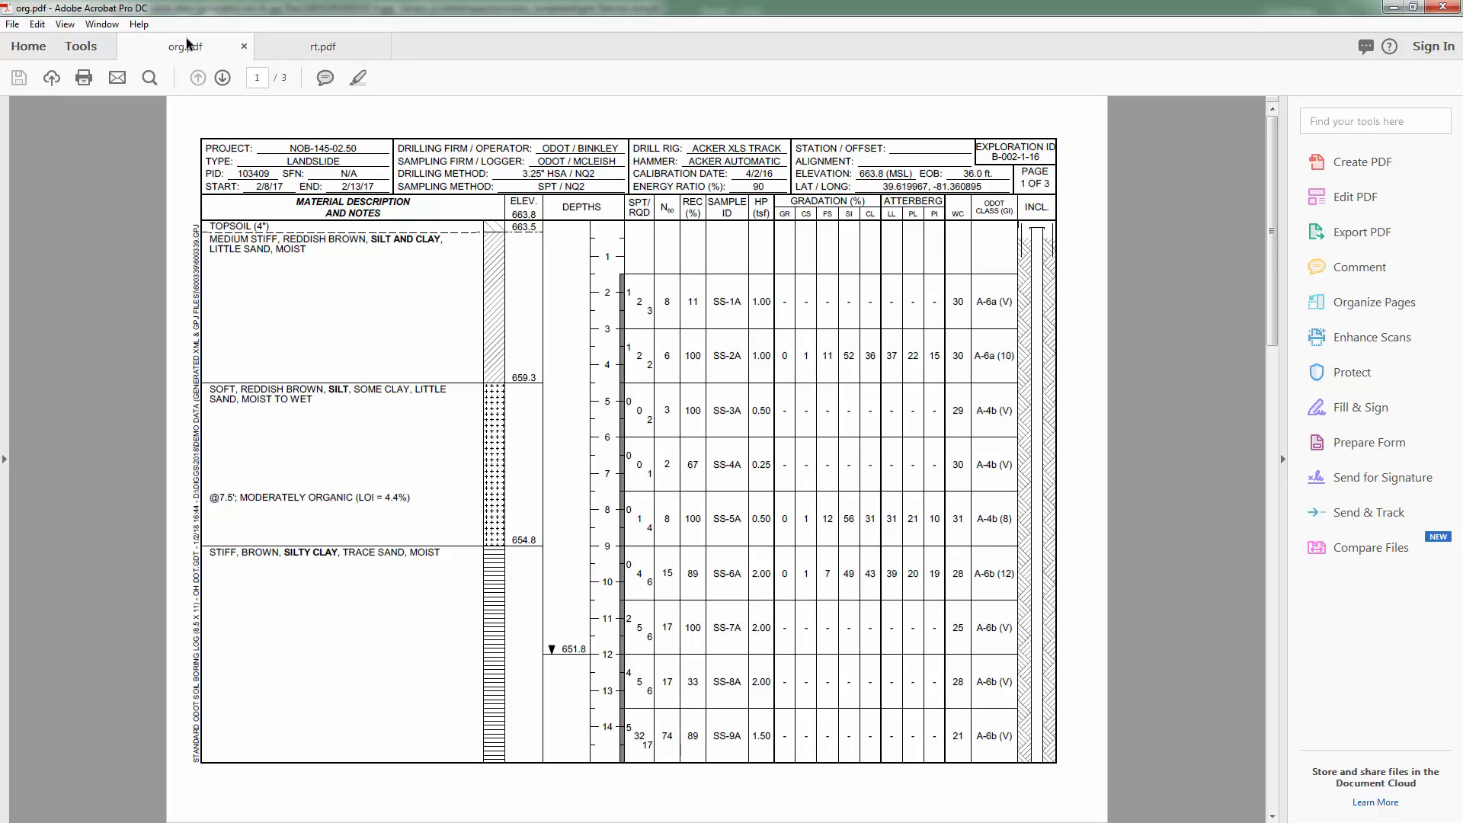
click(276, 48)
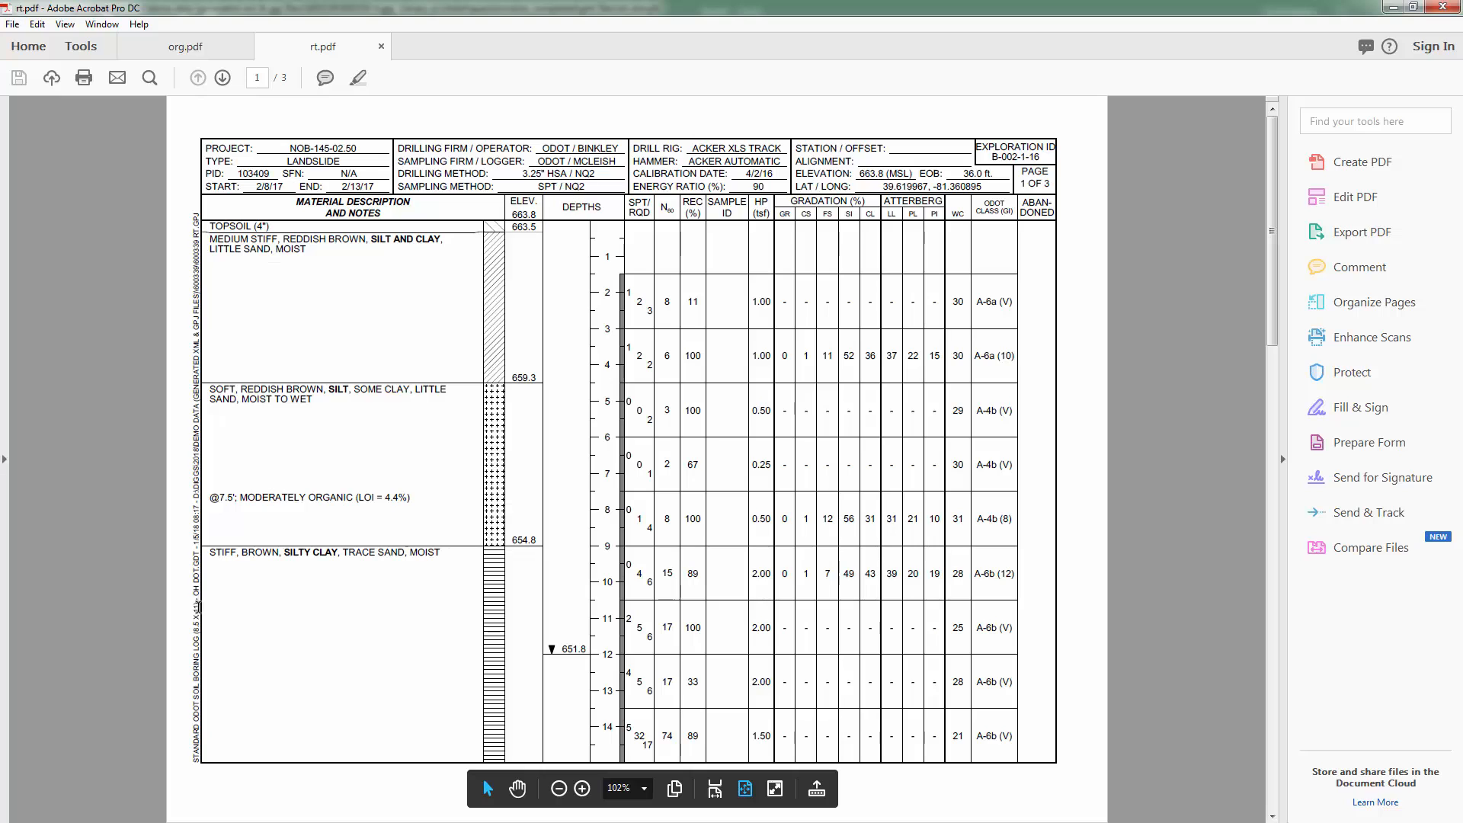
click(180, 44)
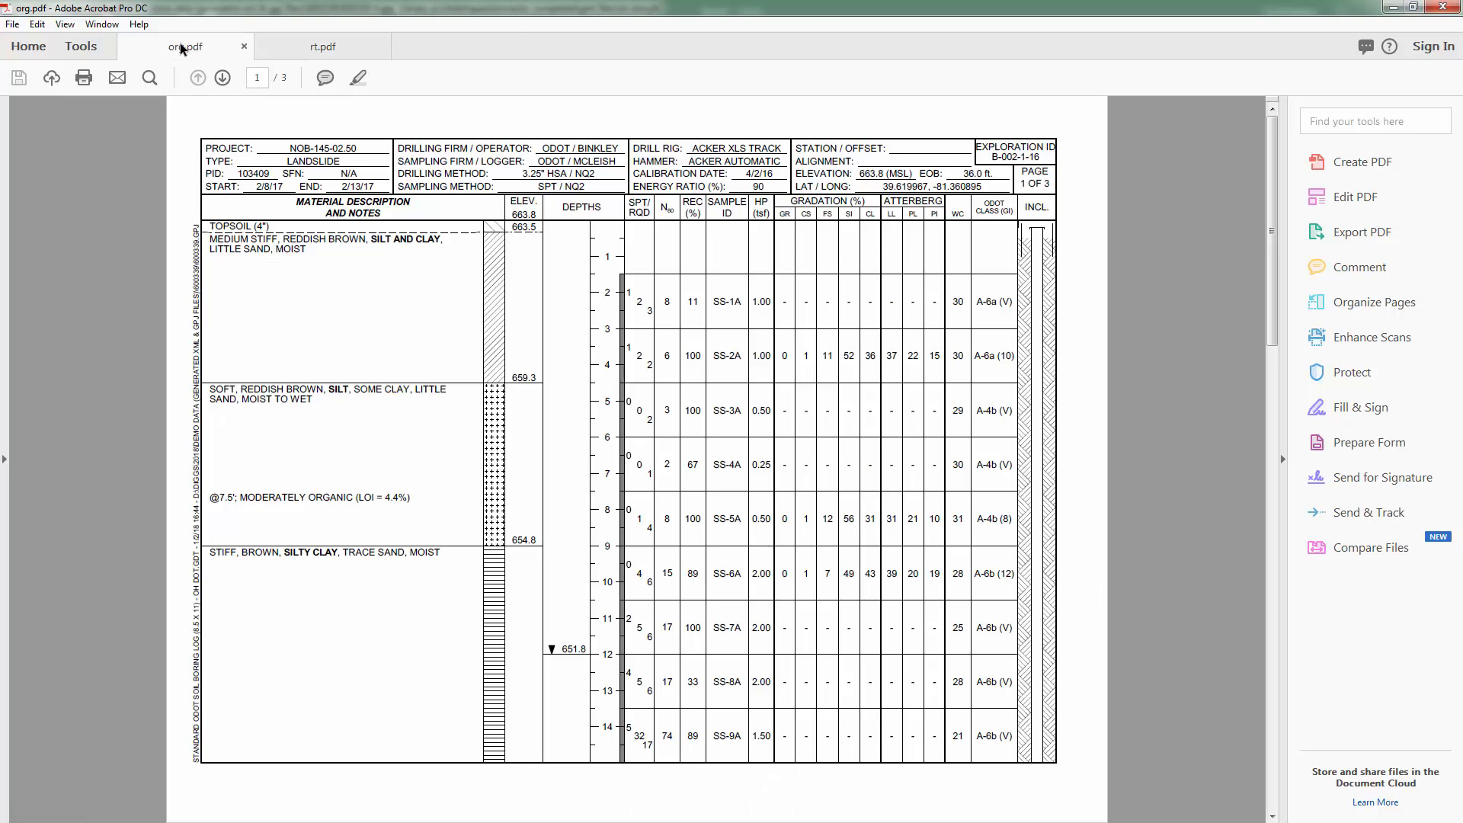
Compare page 2 of the boring log between org.pdf and rt.pdf
click(224, 77)
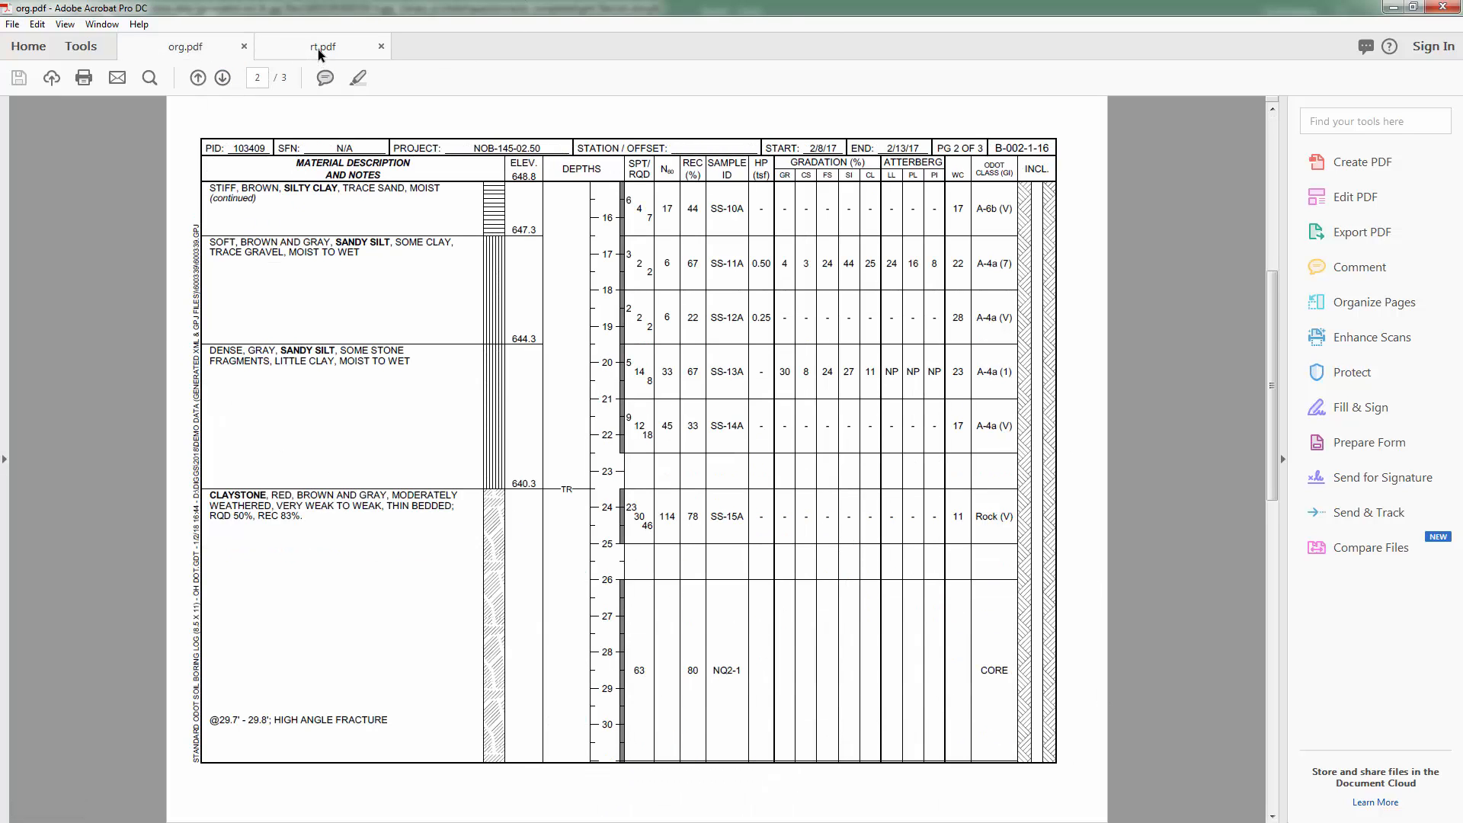
click(318, 48)
click(223, 77)
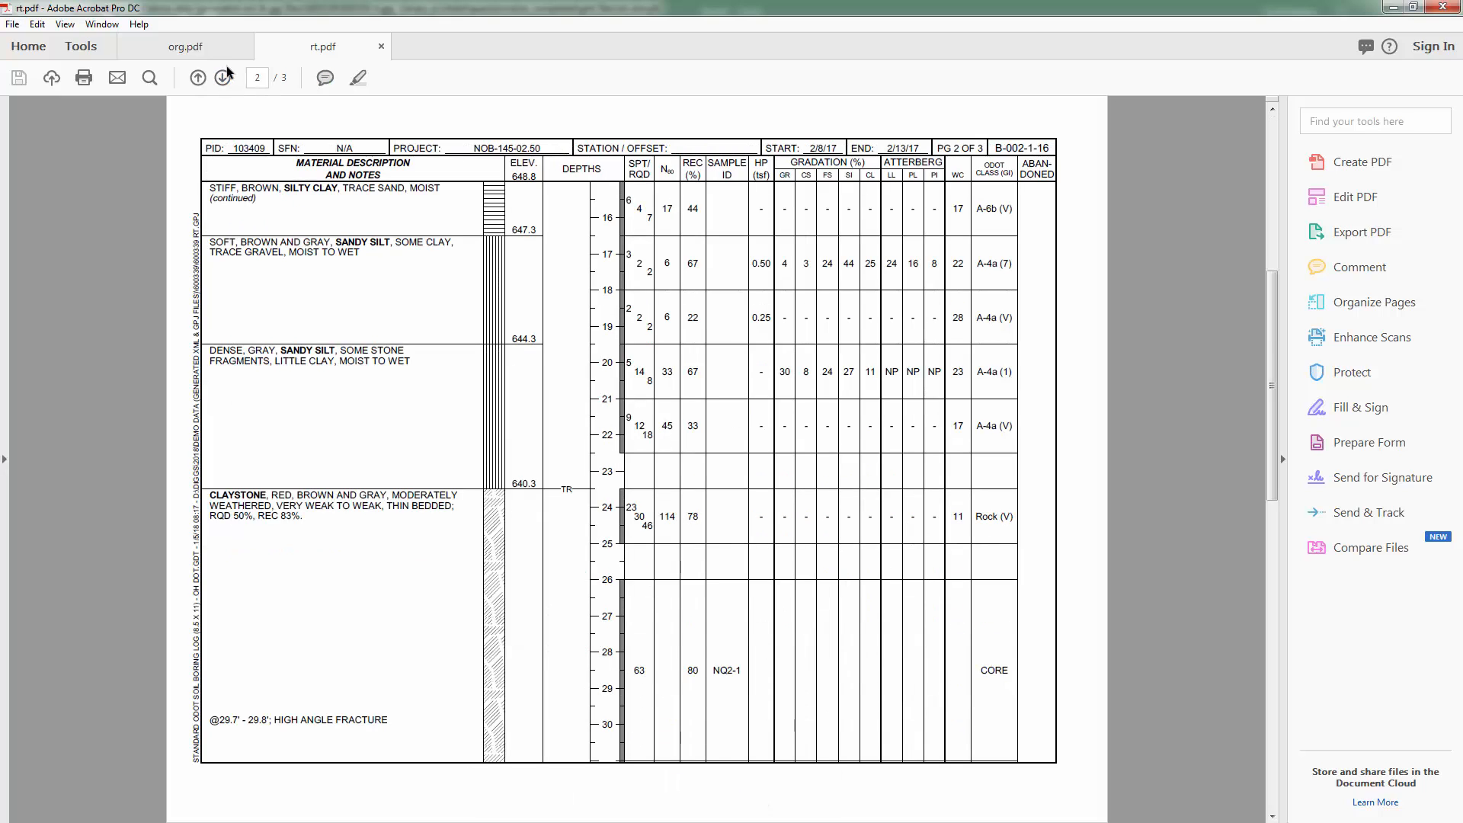
click(193, 46)
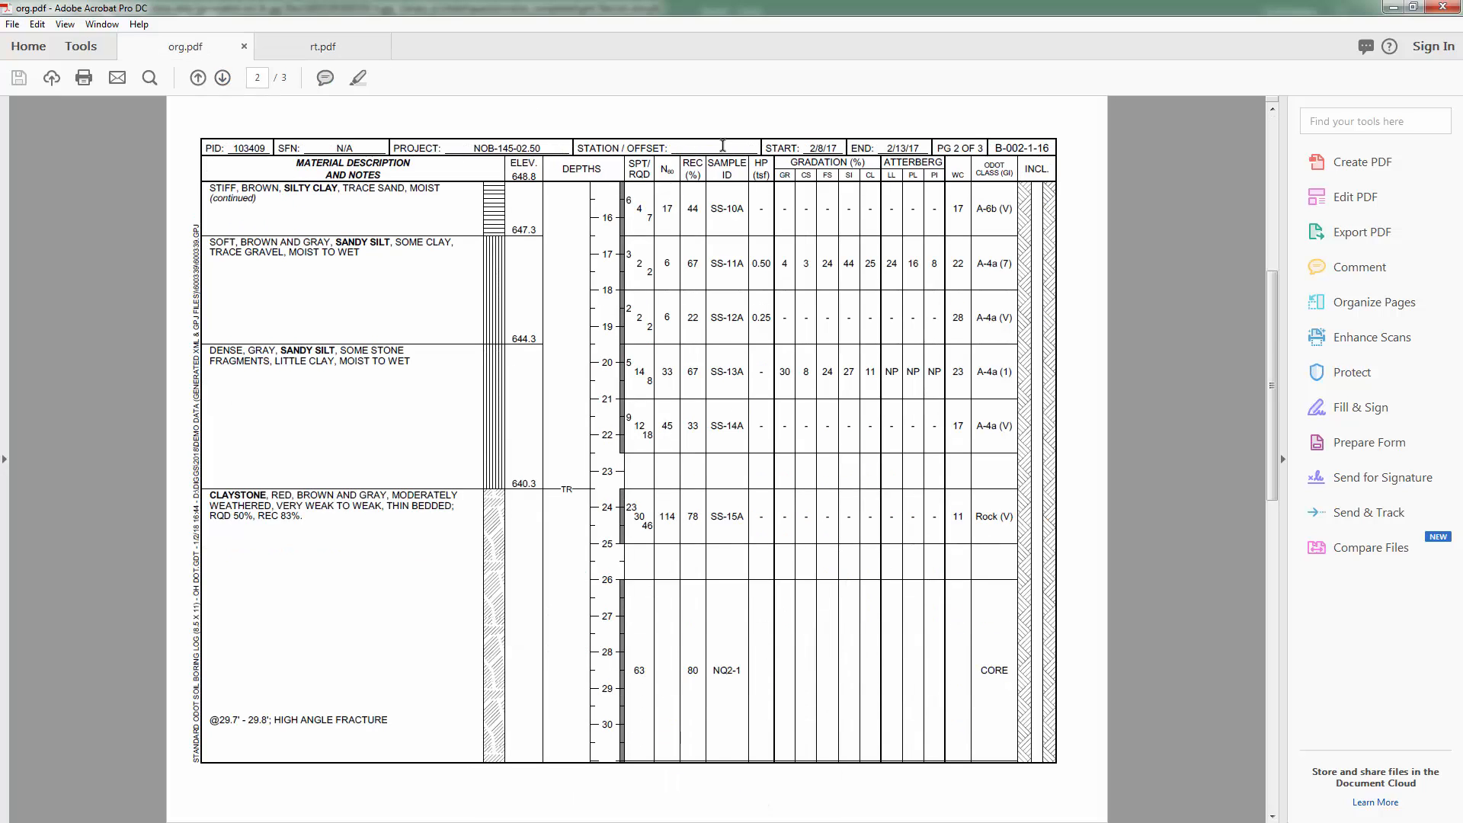
click(289, 48)
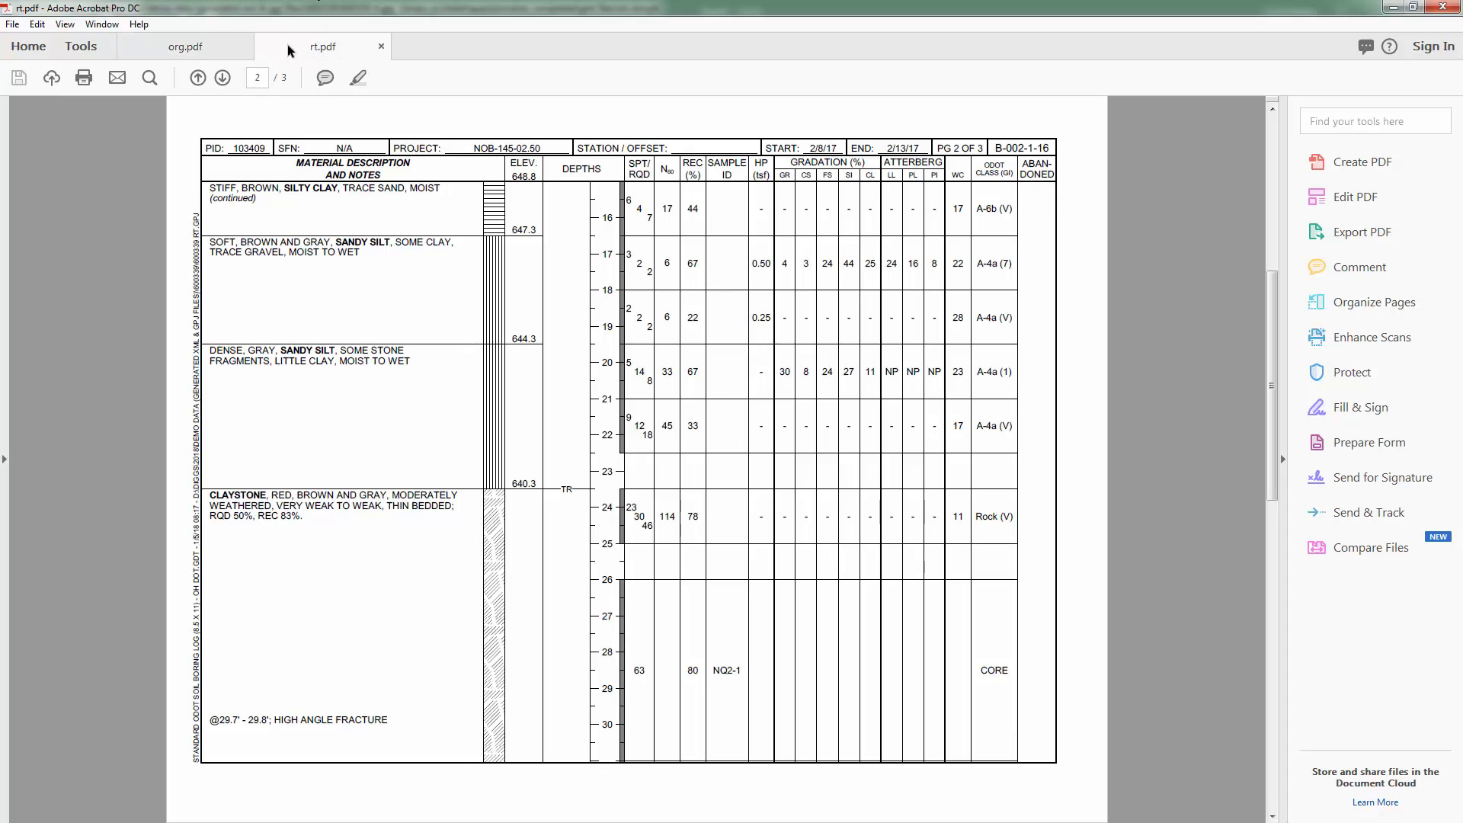
click(169, 53)
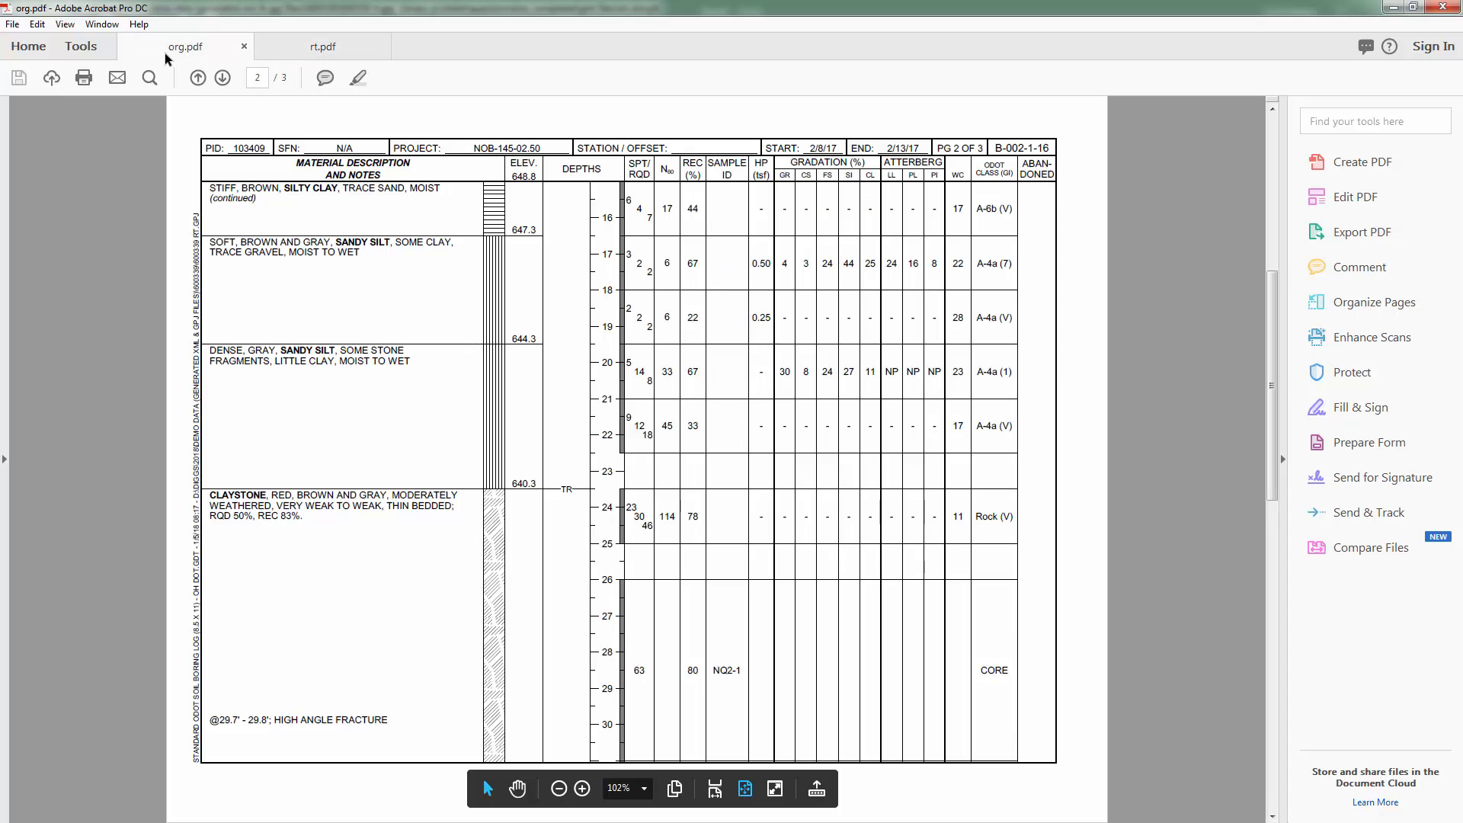
Compare page 3 of the boring log between org.pdf and rt.pdf, including the notes and abandonment entries
click(224, 78)
click(297, 52)
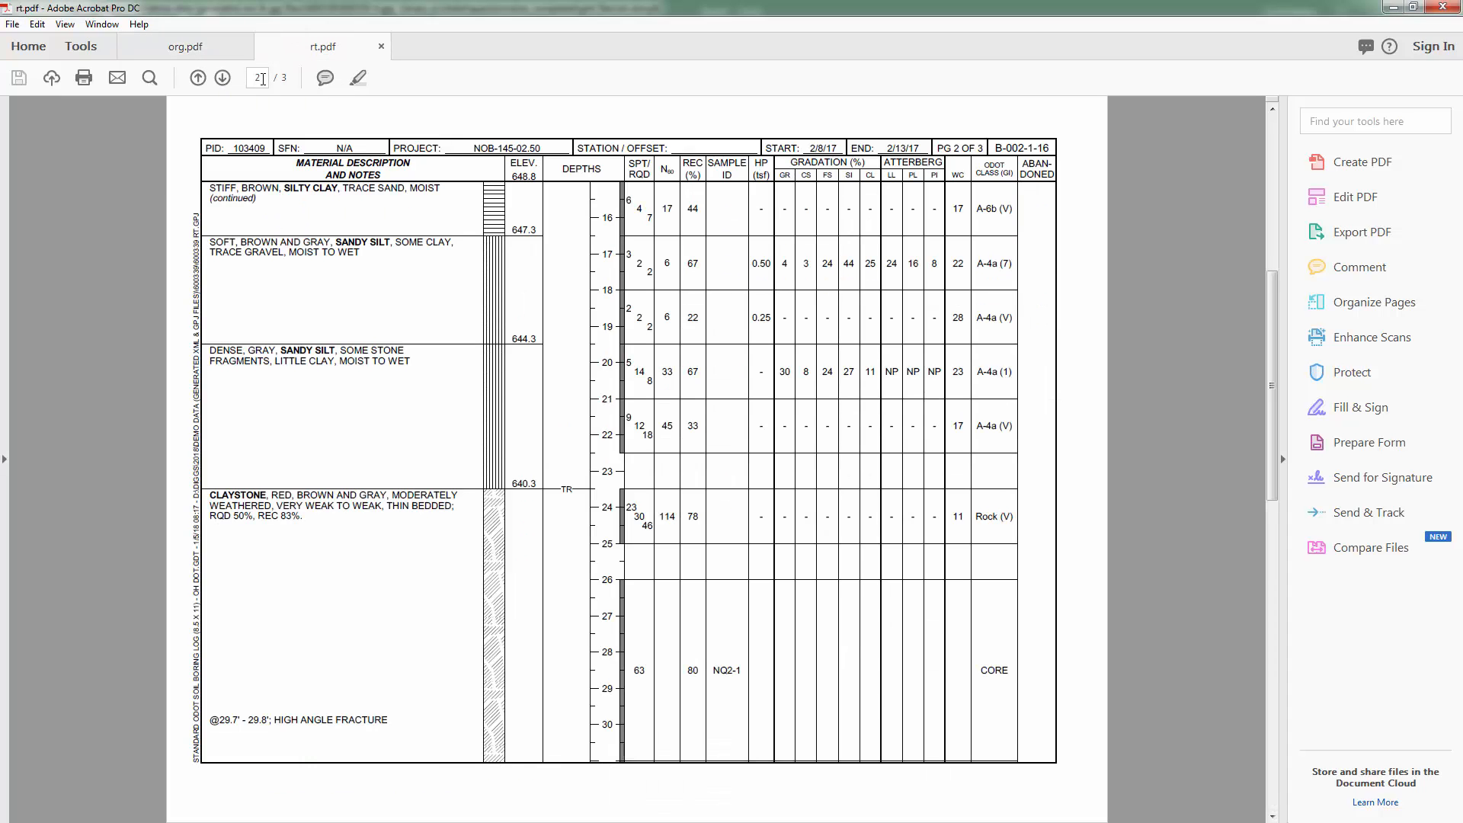
click(224, 77)
click(209, 48)
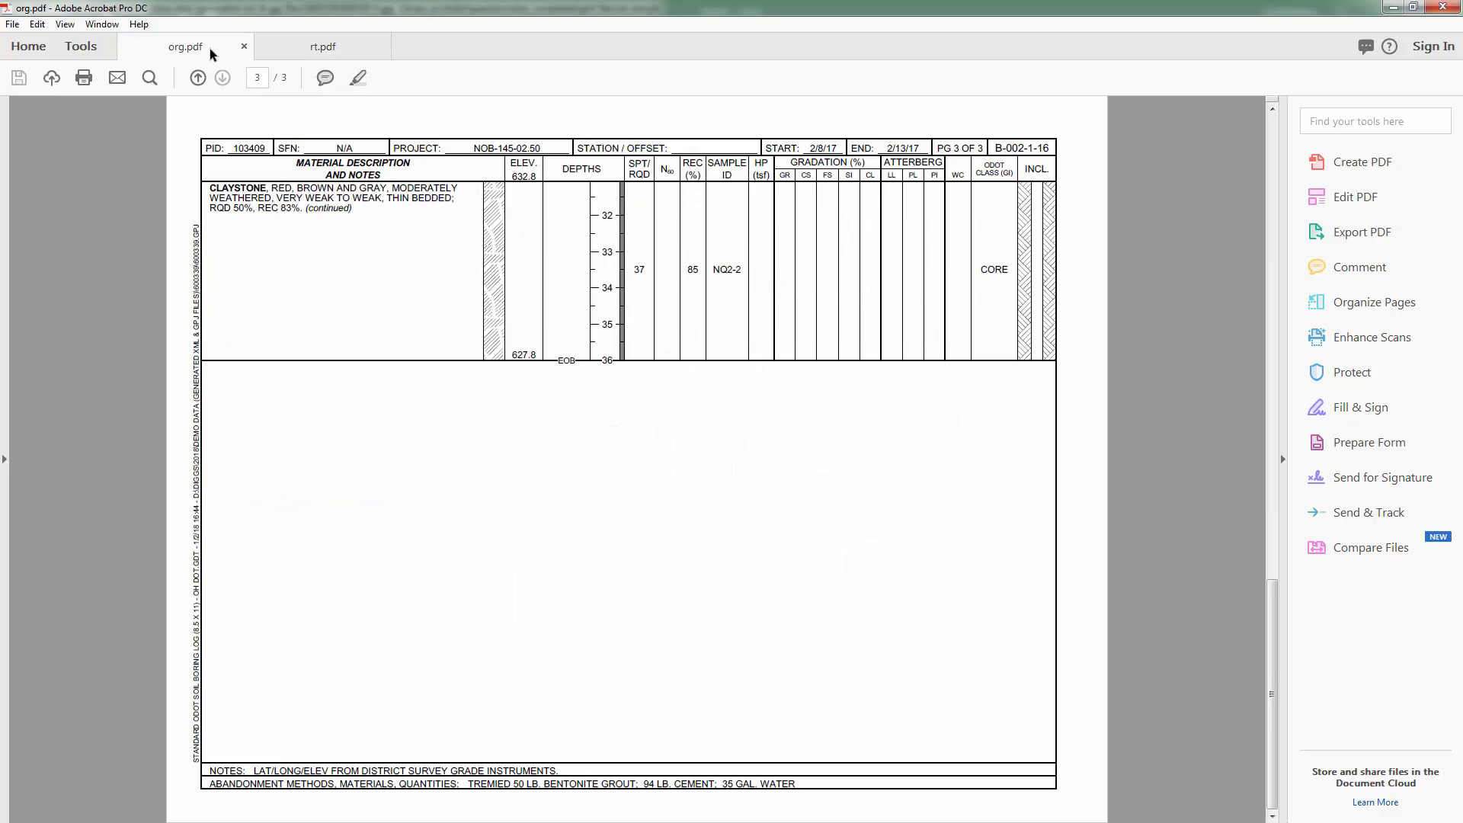
click(305, 47)
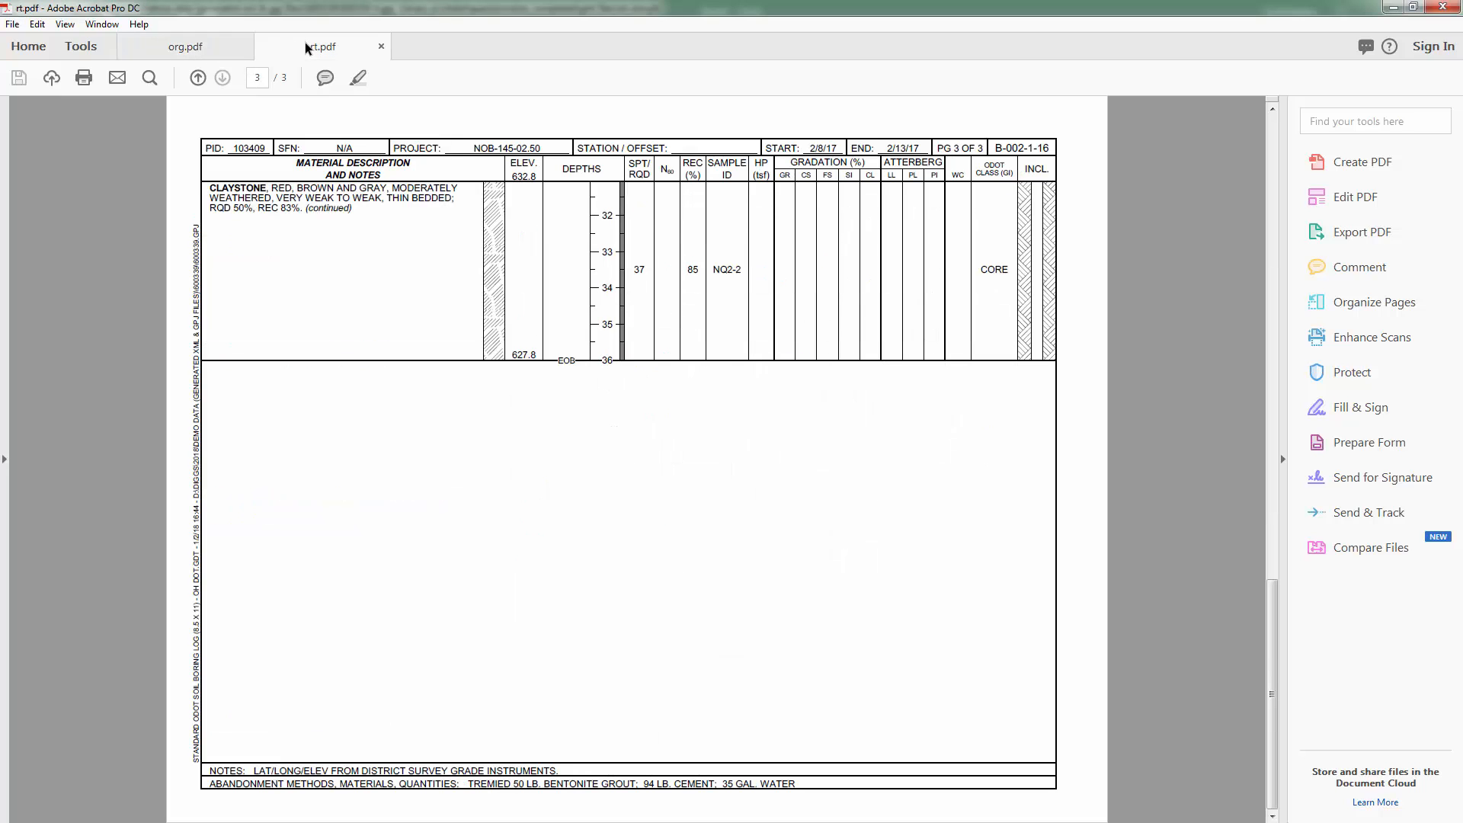
click(216, 48)
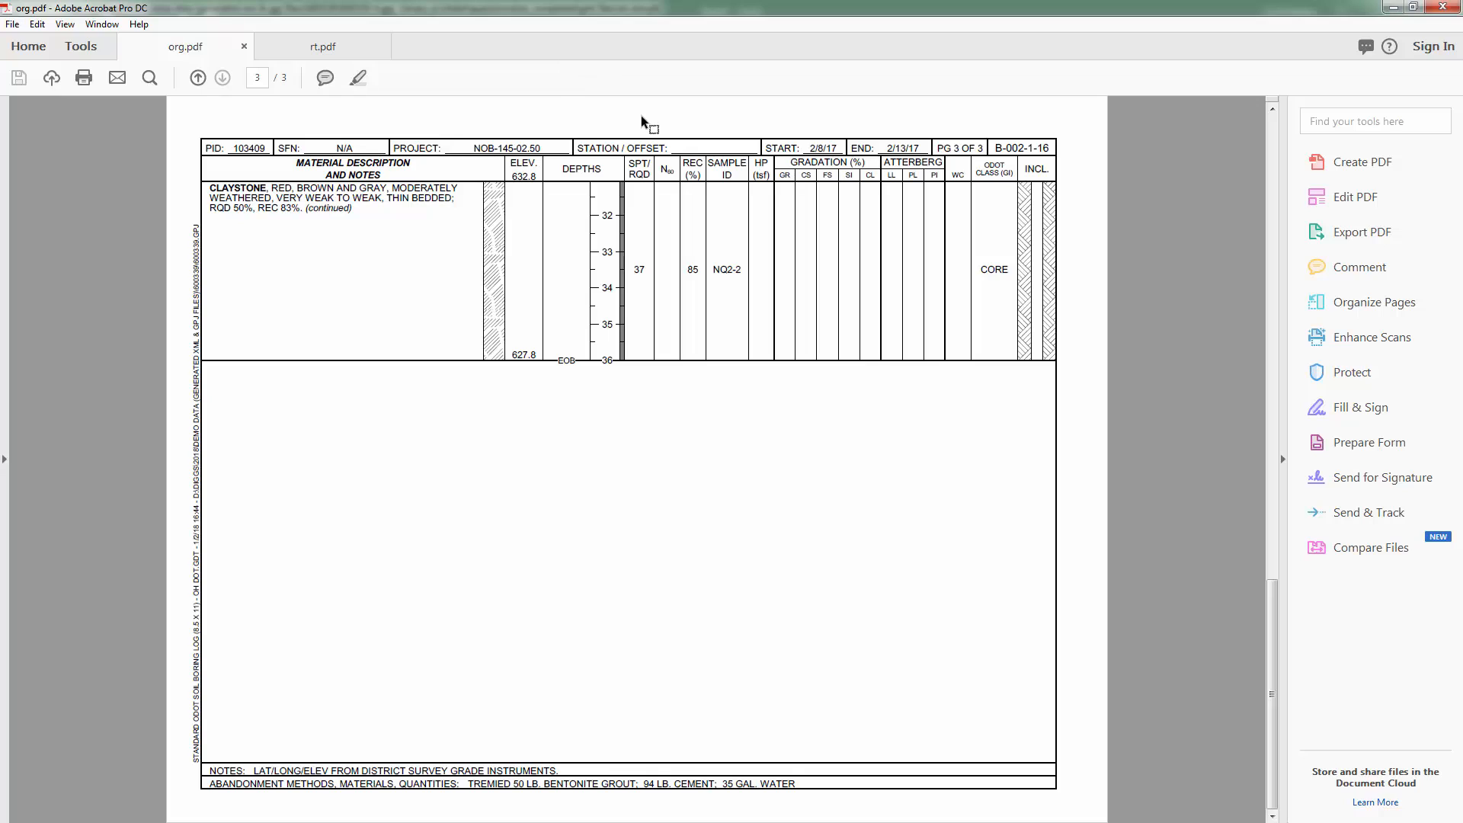
click(308, 43)
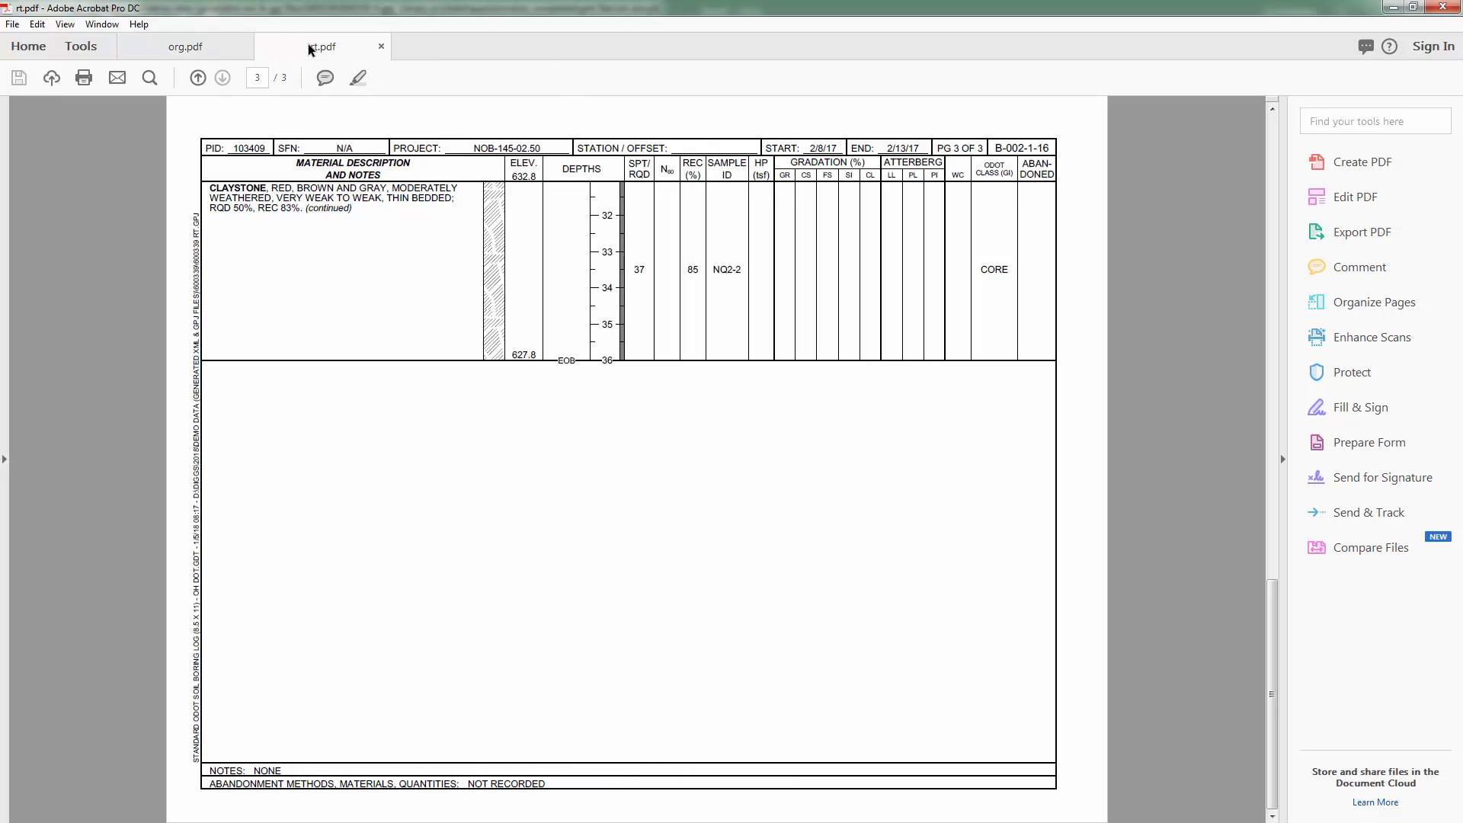